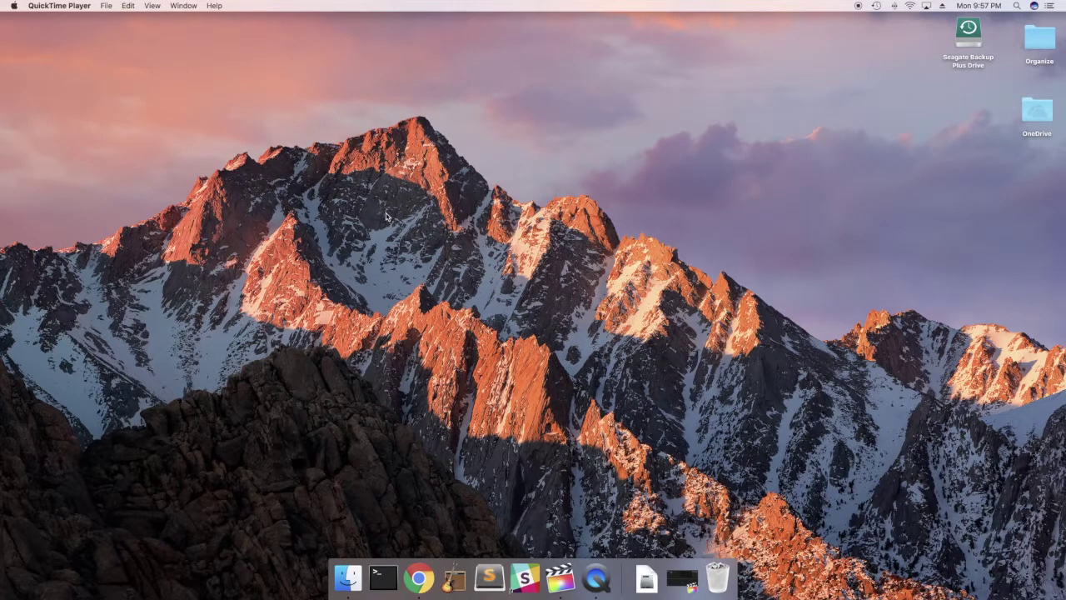
# Open Chrome, go to the CADE site, and sign in to the DreamSpark WebStore through MSDNAA.
pyautogui.click(419, 577)
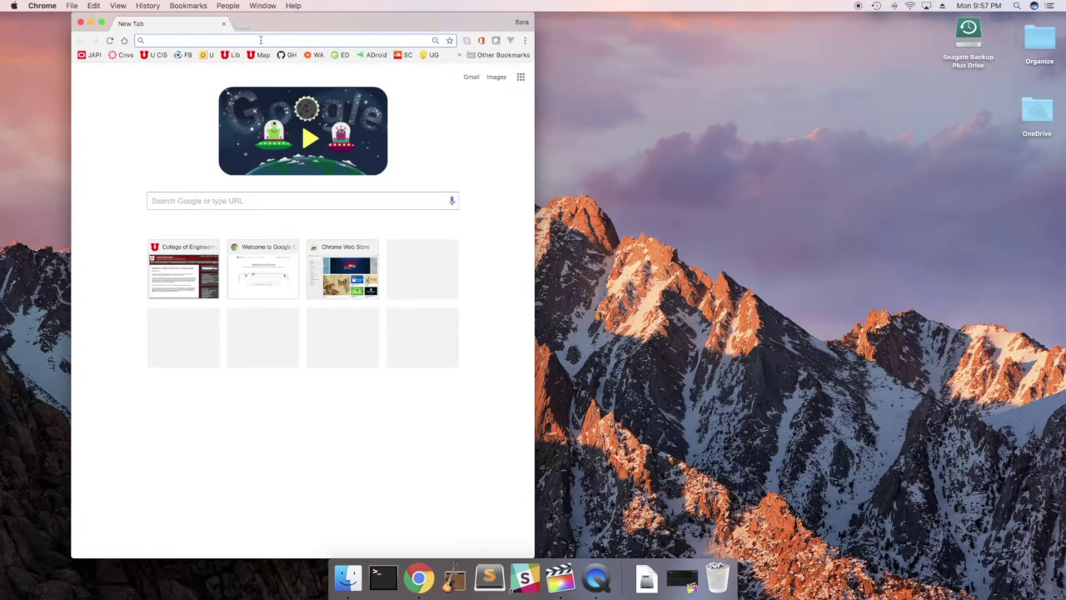
pyautogui.write('cade.utah.edu')
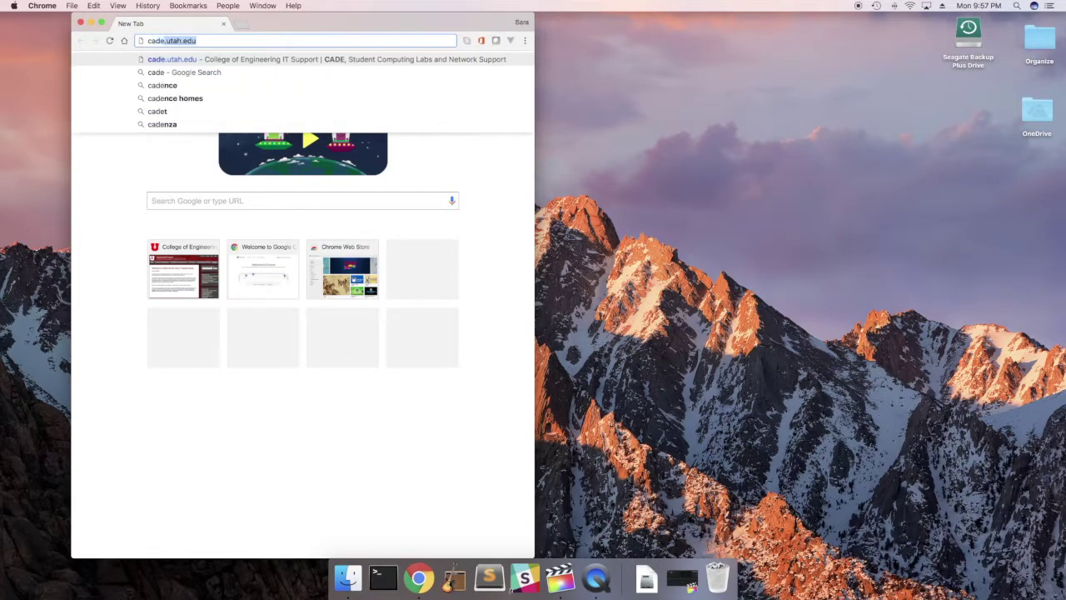
pyautogui.press('Return')
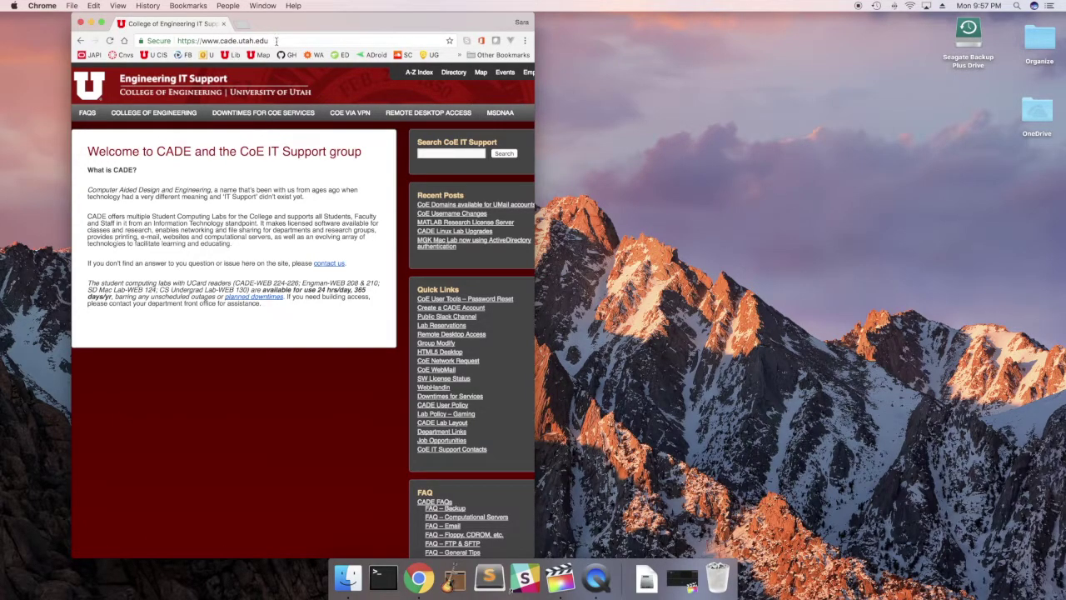
pyautogui.click(502, 115)
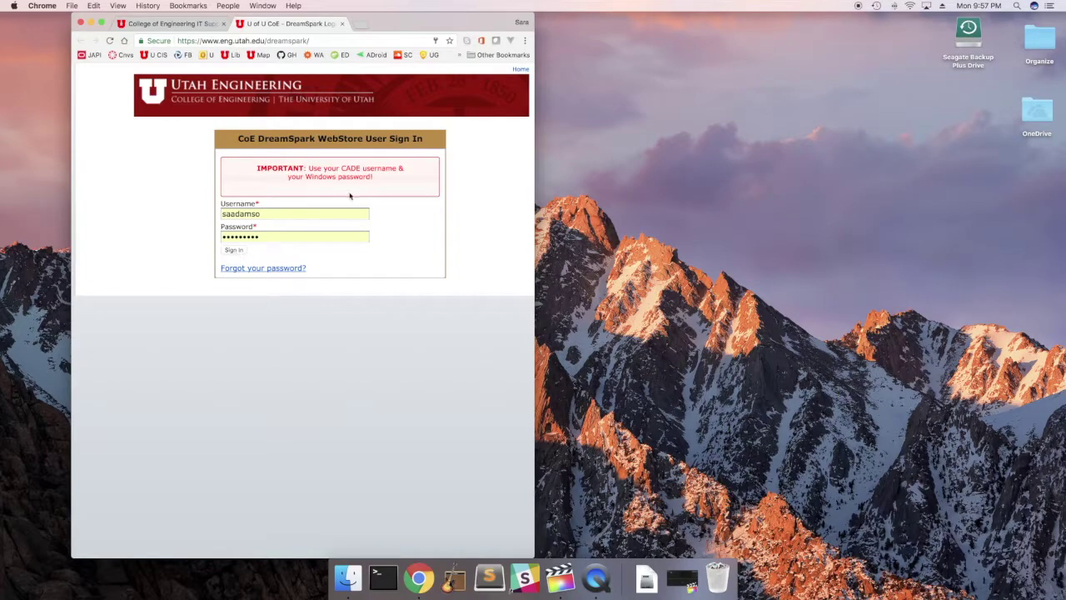
pyautogui.click(234, 251)
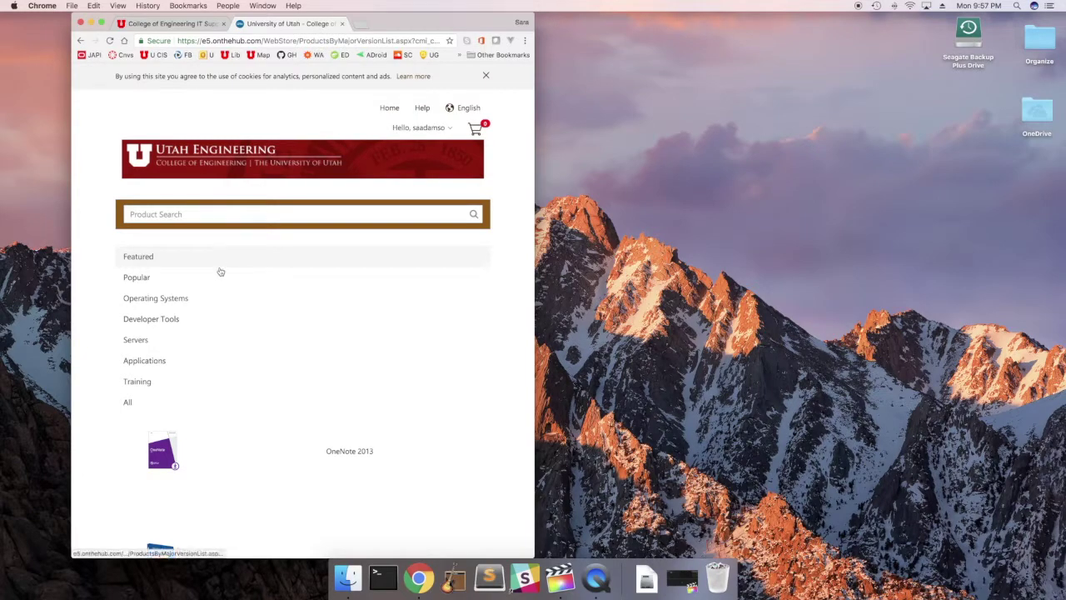
pyautogui.scroll(-2, 191, 298)
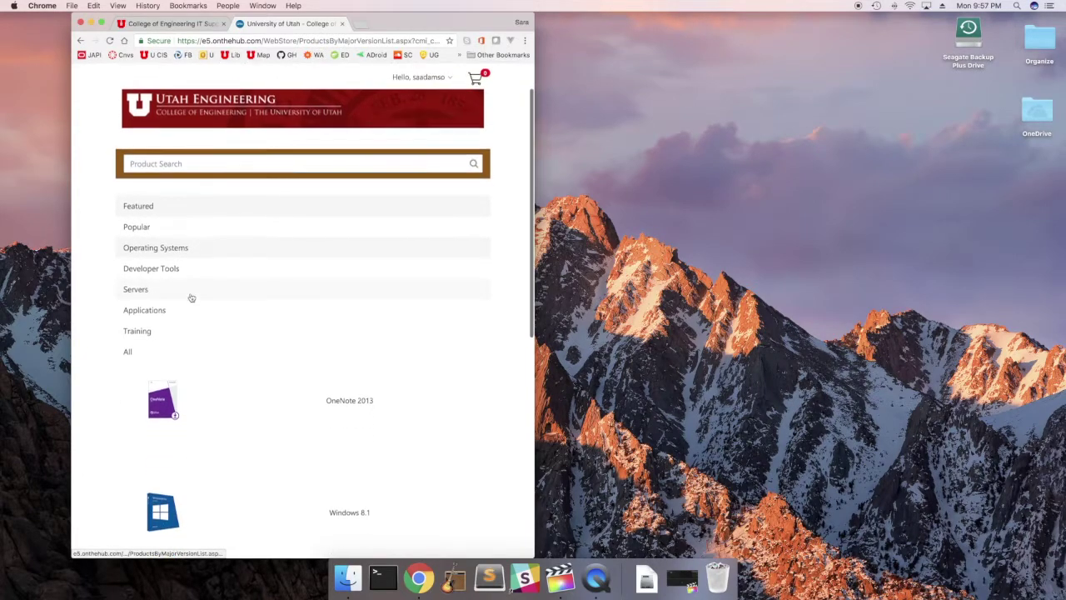
# Browse Operating Systems to Windows 10 and expand the Multiple Editions offering.
pyautogui.click(179, 248)
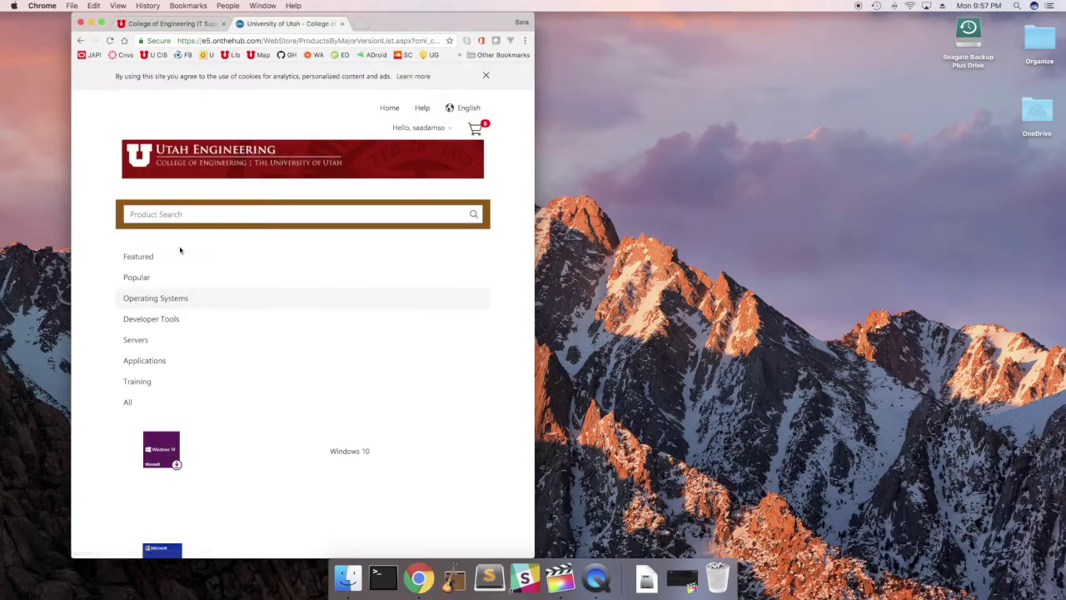
pyautogui.scroll(-5, 397, 345)
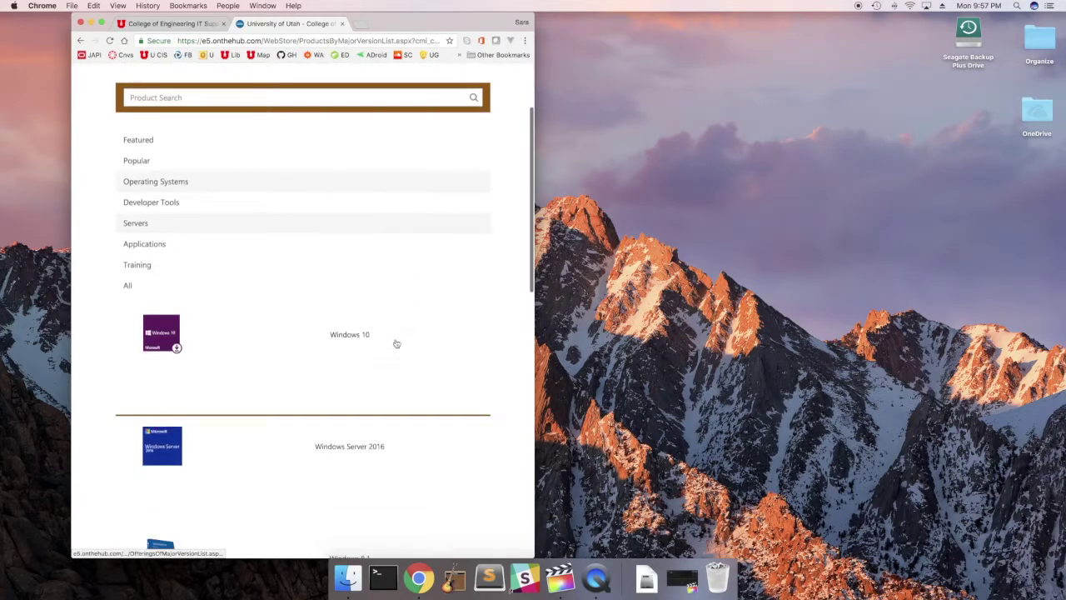
pyautogui.click(333, 312)
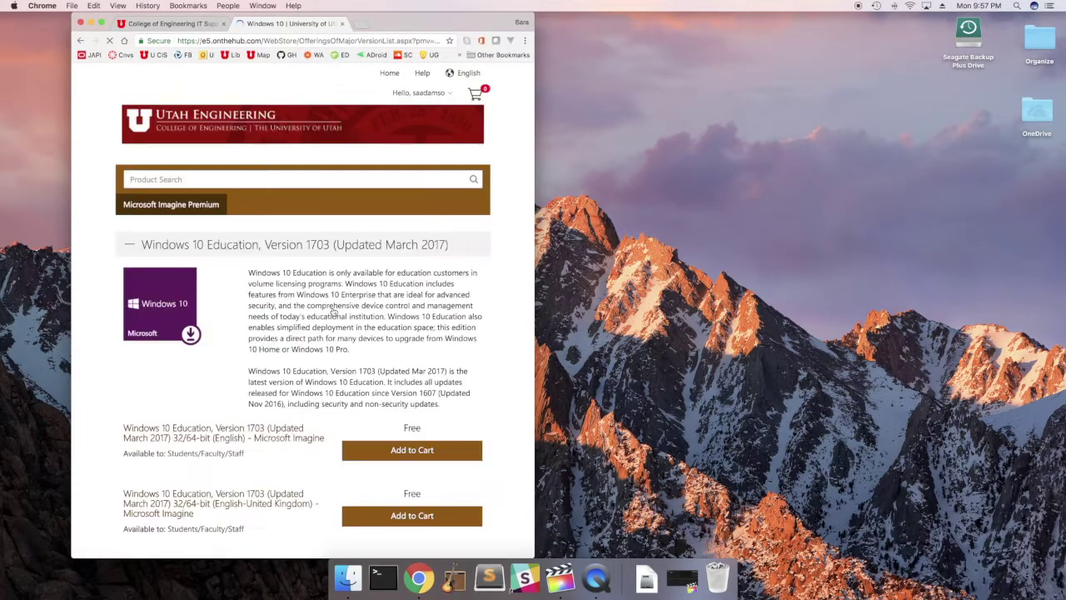
pyautogui.scroll(-3, 333, 311)
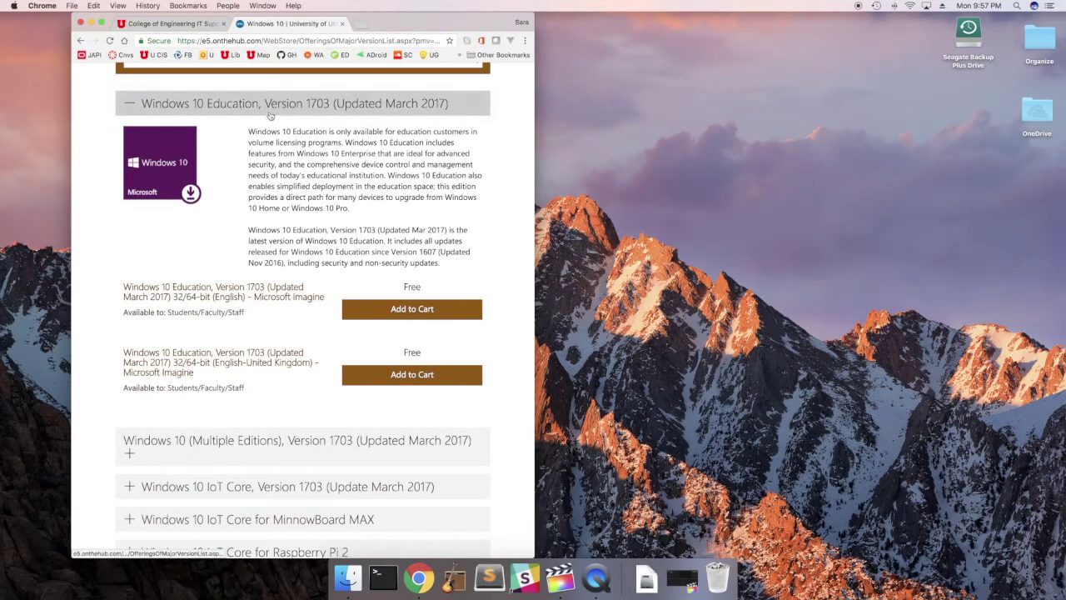
pyautogui.scroll(-1, 284, 225)
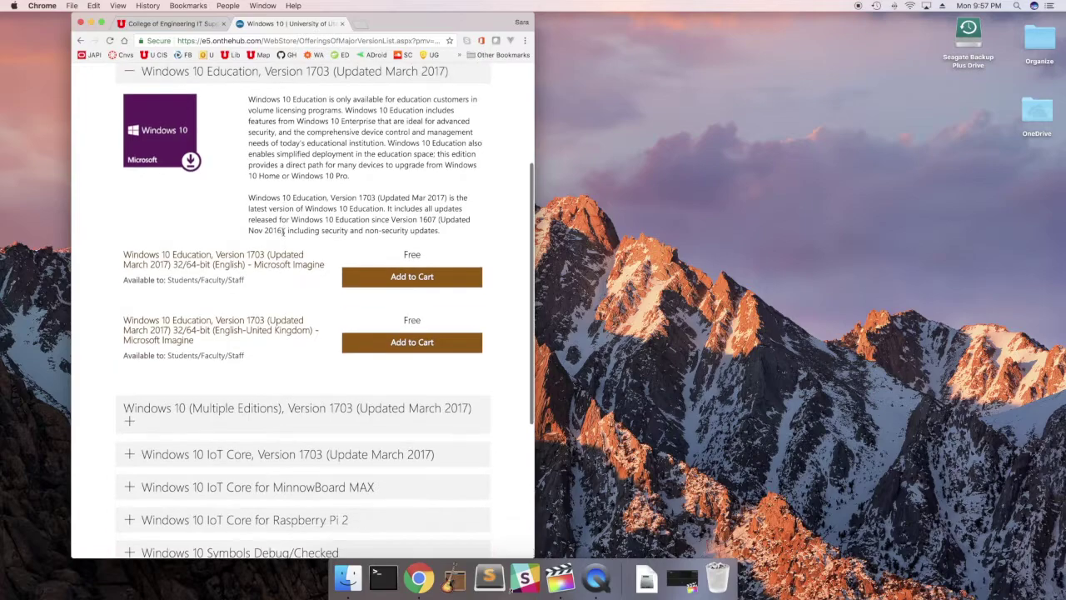
pyautogui.click(138, 417)
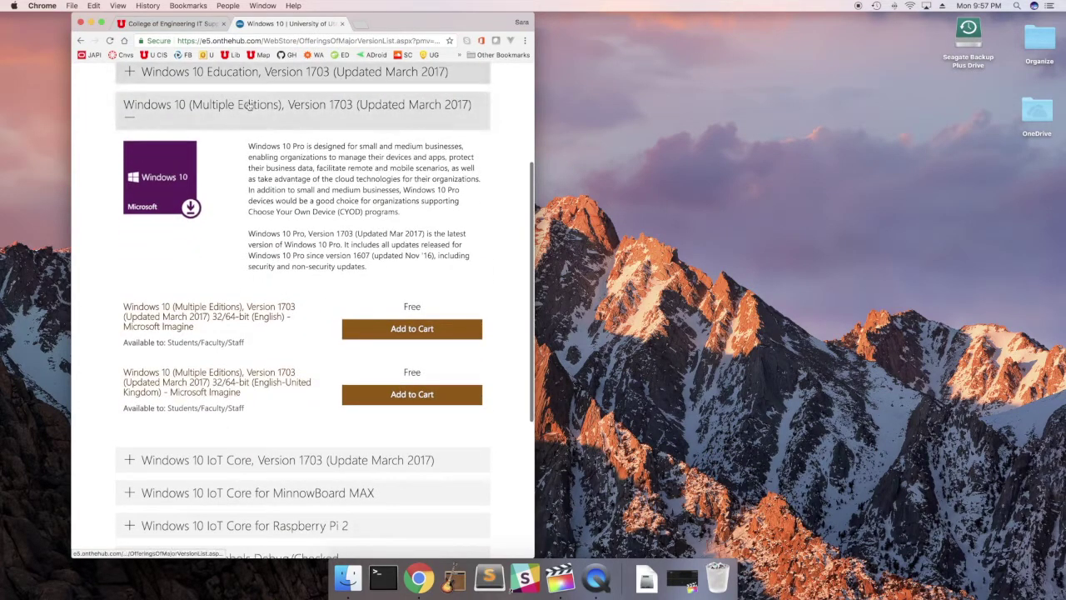
# Check the Windows 10 Education offering, then reopen the Multiple Editions, Version 1703 details.
pyautogui.moveTo(303, 145); pyautogui.dragTo(248, 144)
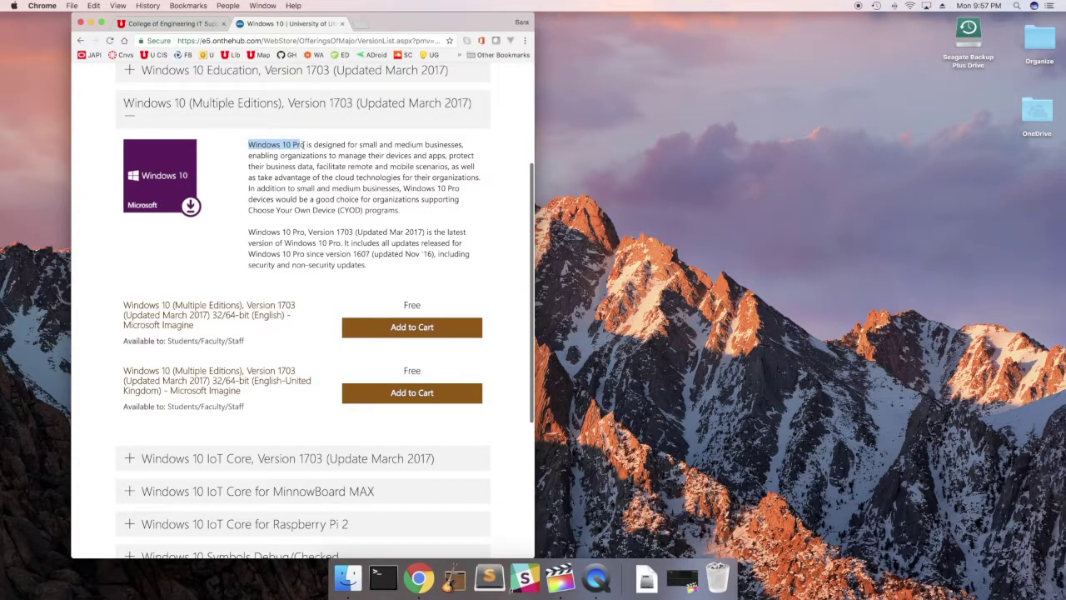
pyautogui.scroll(1, 325, 176)
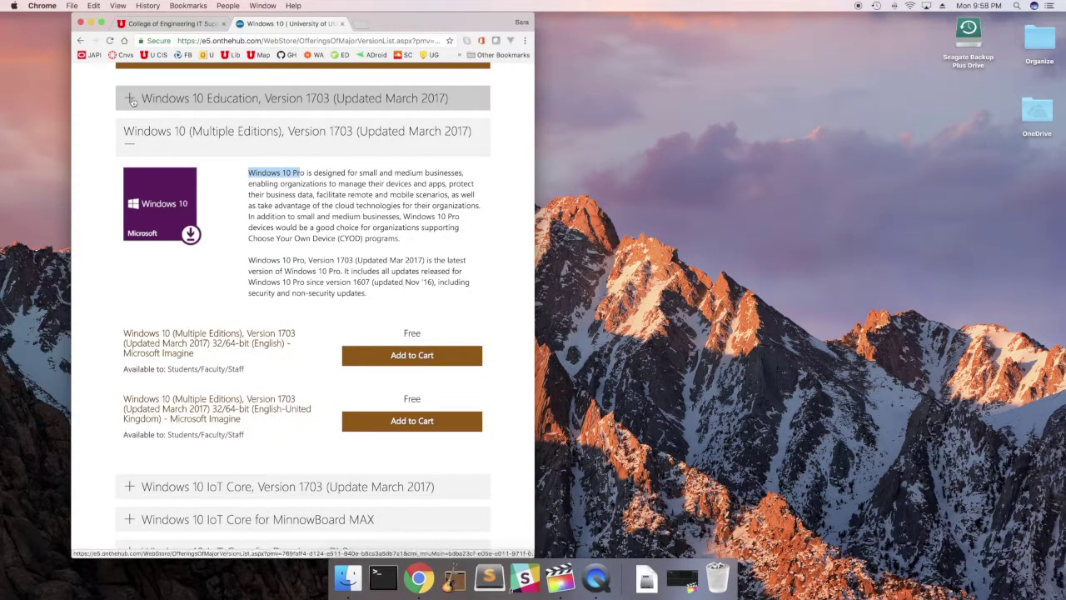
pyautogui.click(131, 100)
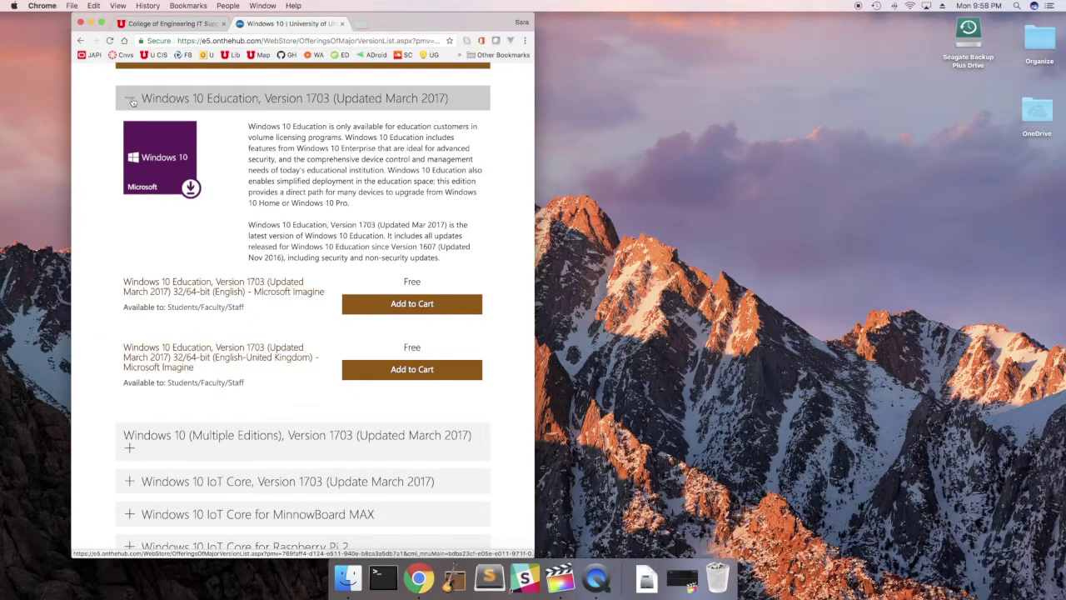
pyautogui.click(132, 102)
pyautogui.click(132, 167)
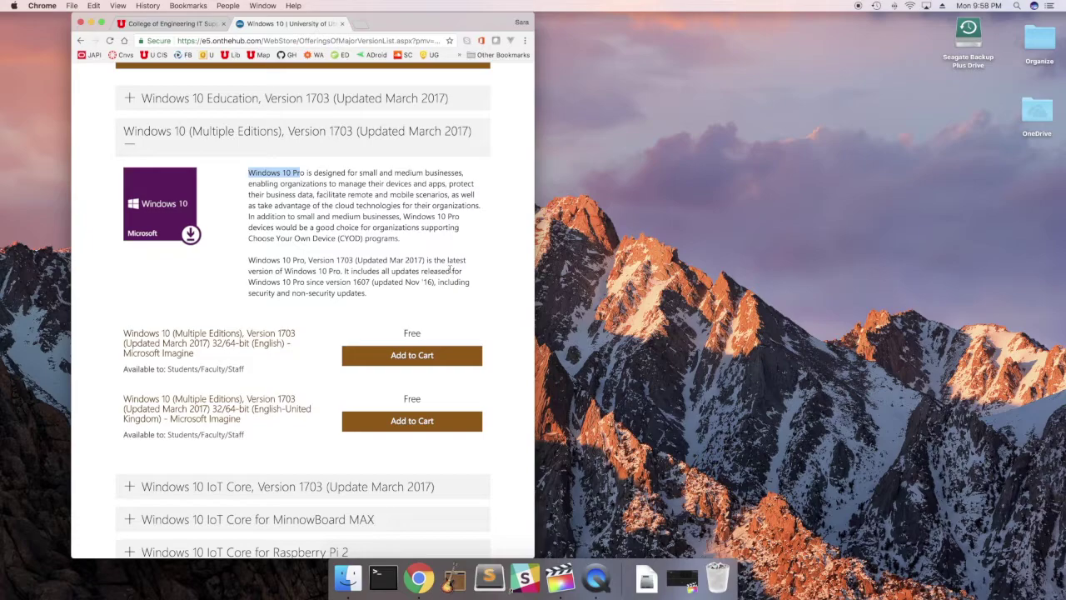
# Try adding the English Windows 10 (Multiple Editions) download to the cart, then dismiss the already-ordered error.
pyautogui.click(397, 358)
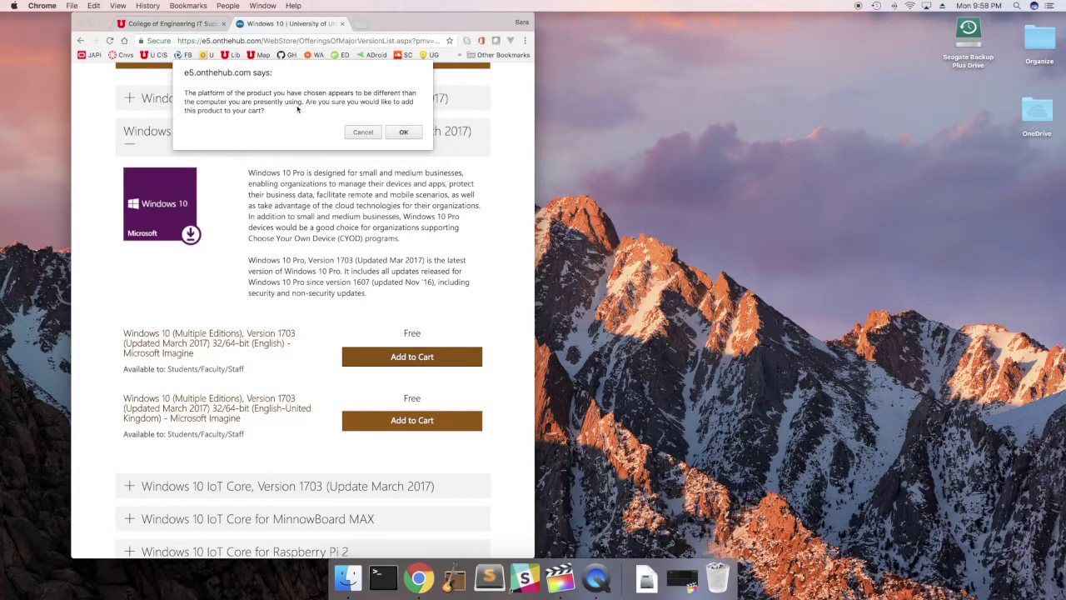
pyautogui.click(403, 133)
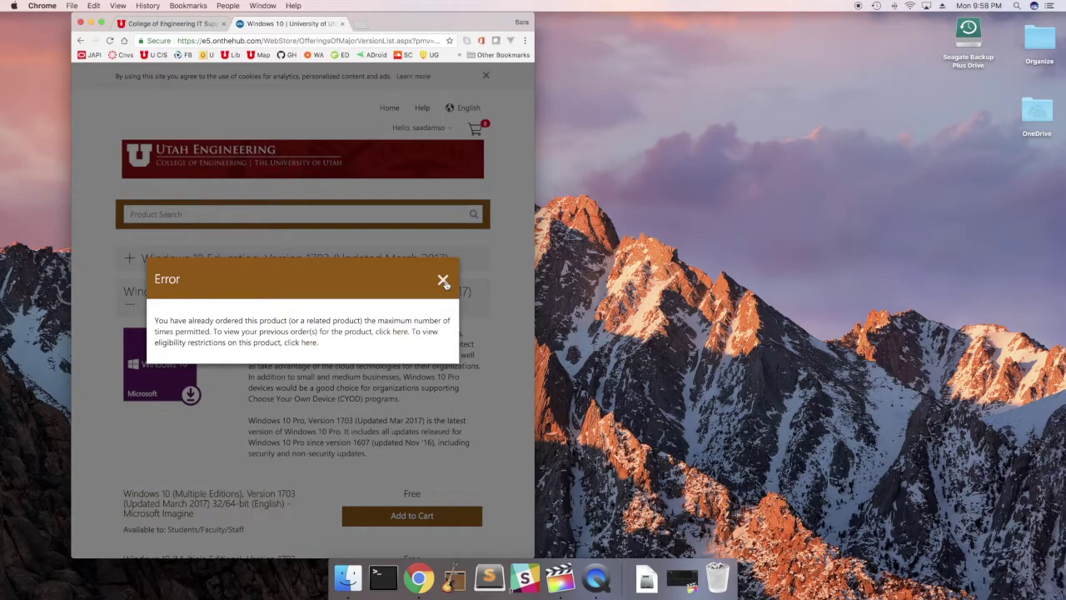
pyautogui.click(444, 280)
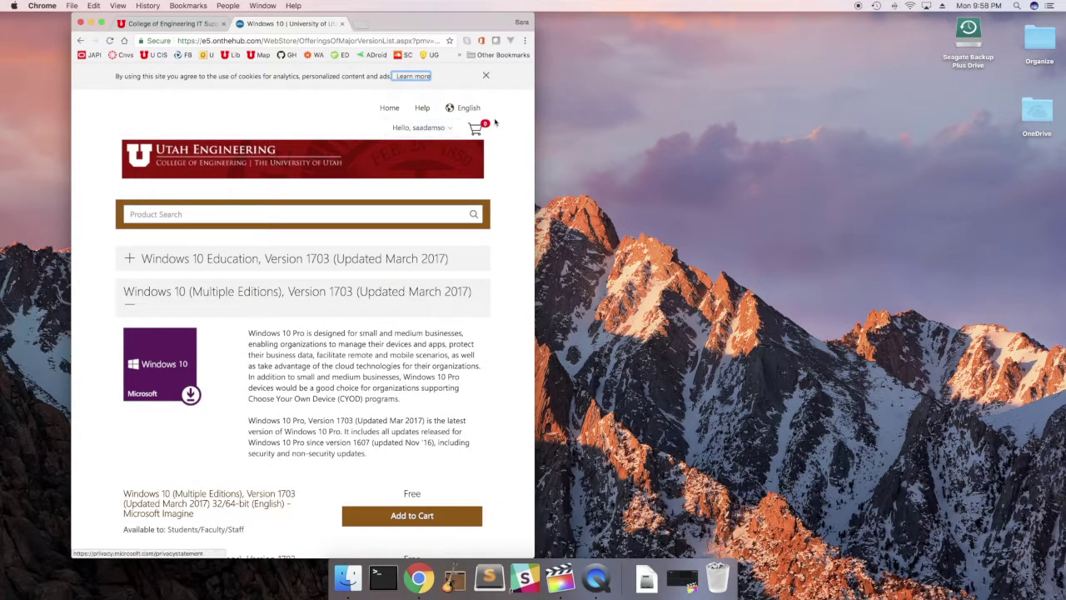
pyautogui.click(450, 128)
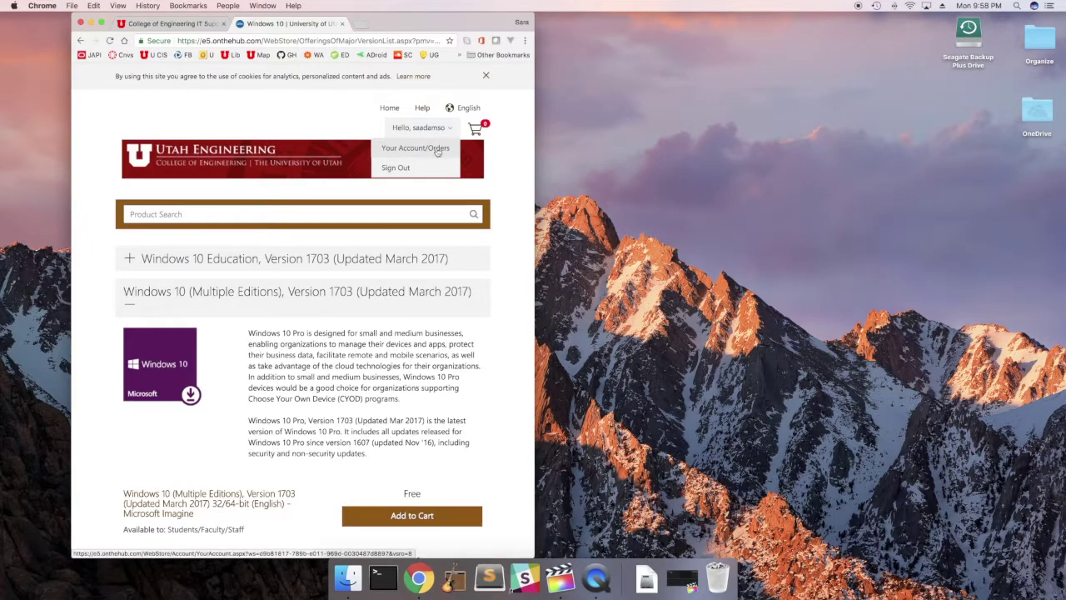
# View Your Account's Orders & Downloads list with the earlier Windows 10 order.
pyautogui.click(437, 150)
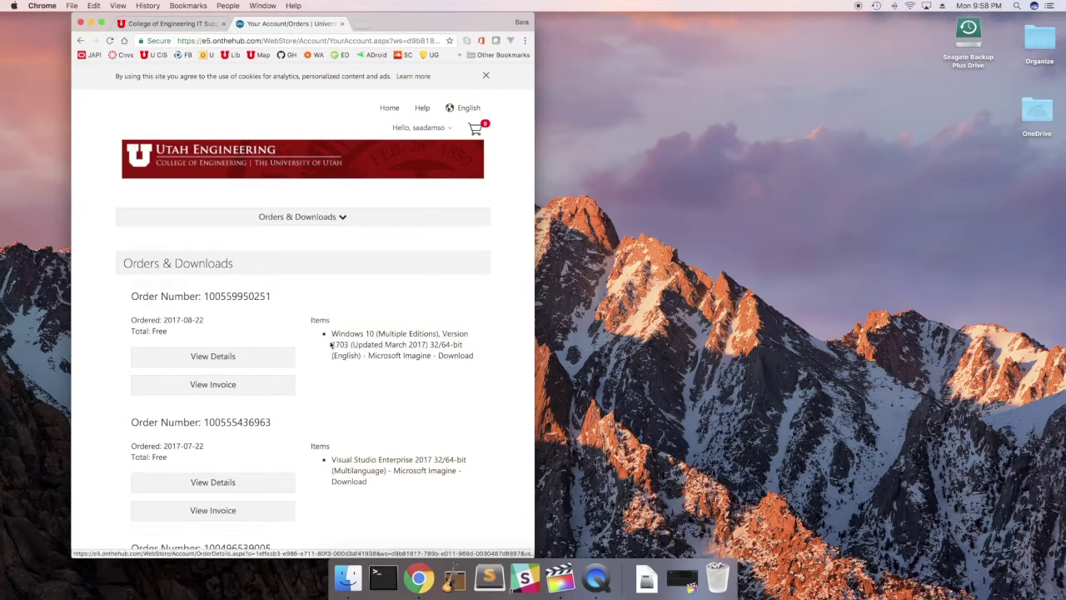
pyautogui.scroll(-2, 351, 397)
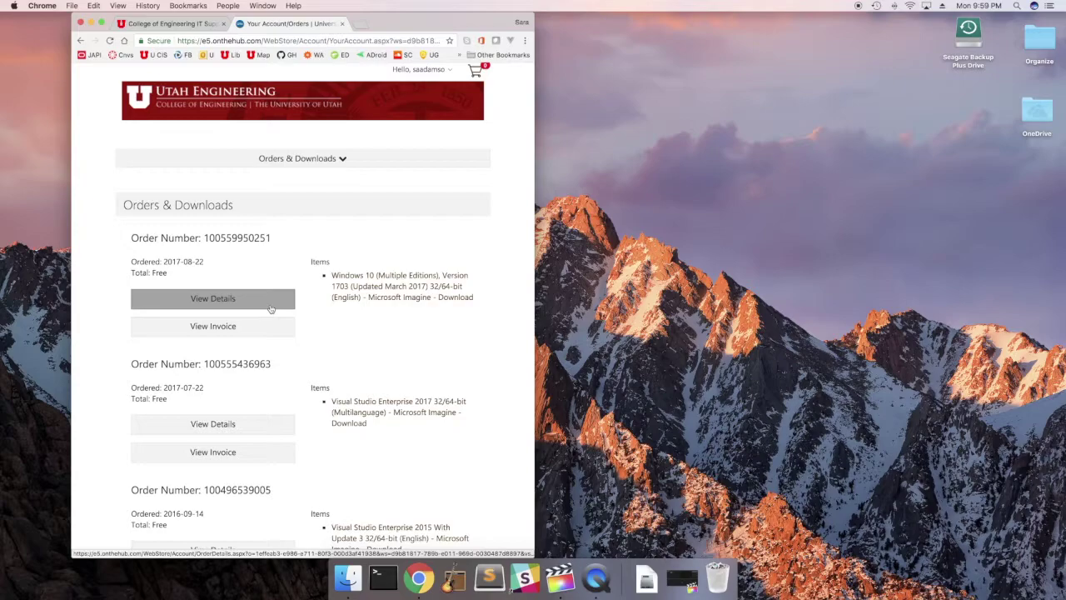
pyautogui.scroll(-5, 271, 309)
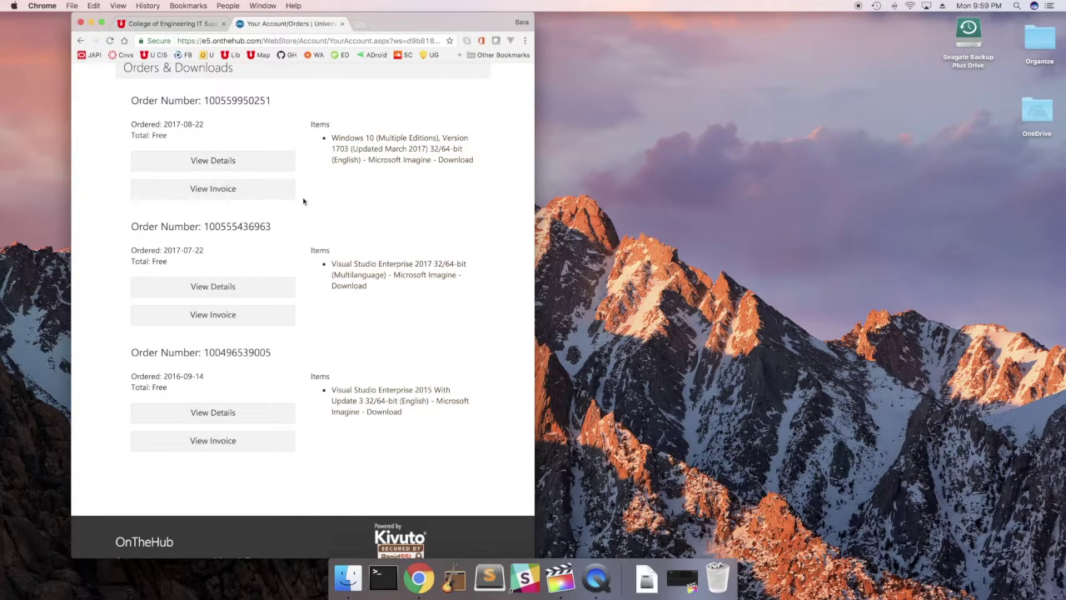
pyautogui.scroll(4, 303, 201)
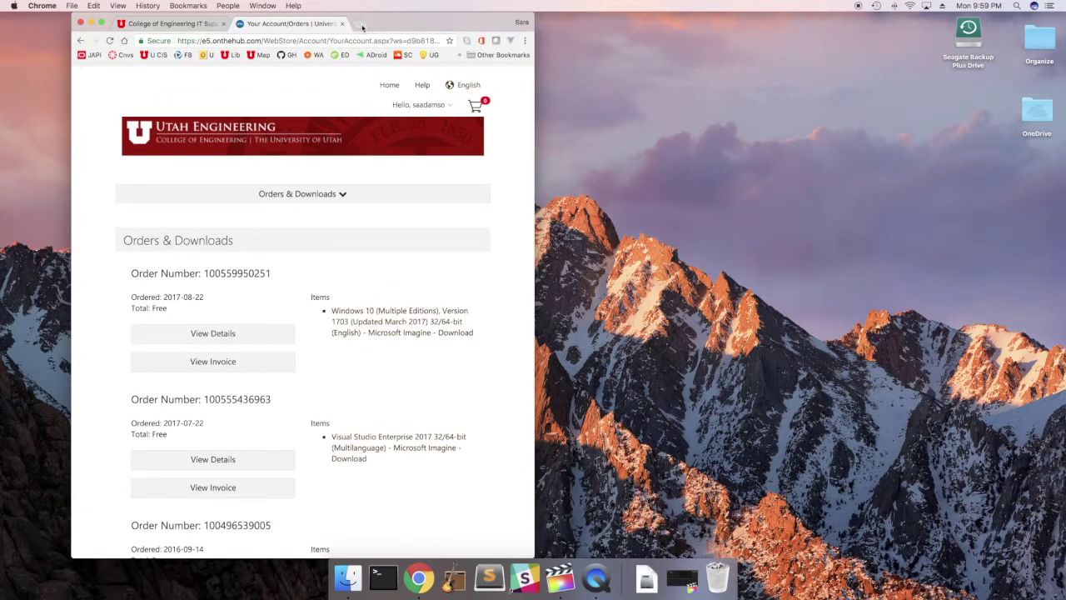
pyautogui.click(361, 25)
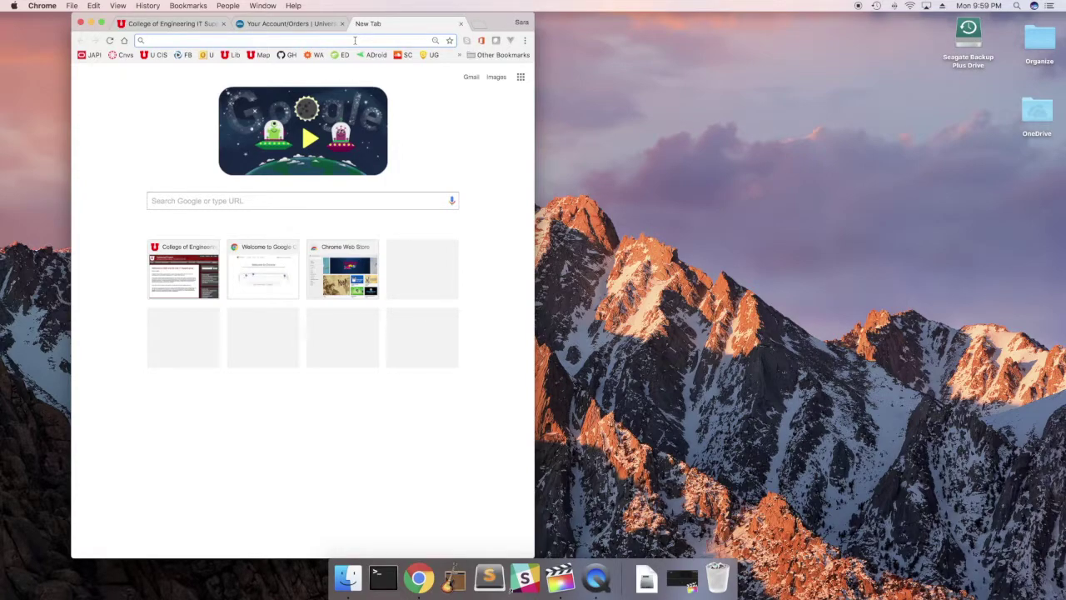
# Search the web for 'windows 10 iso' and open Microsoft's Windows 10 disc image page.
pyautogui.write('windows 10 iso')
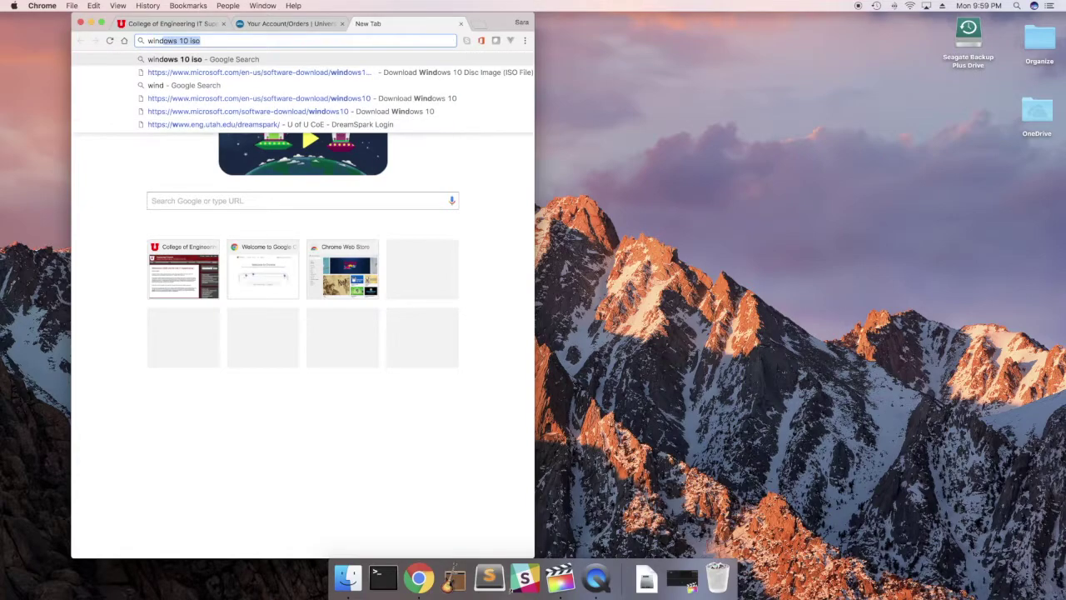
pyautogui.press('Return')
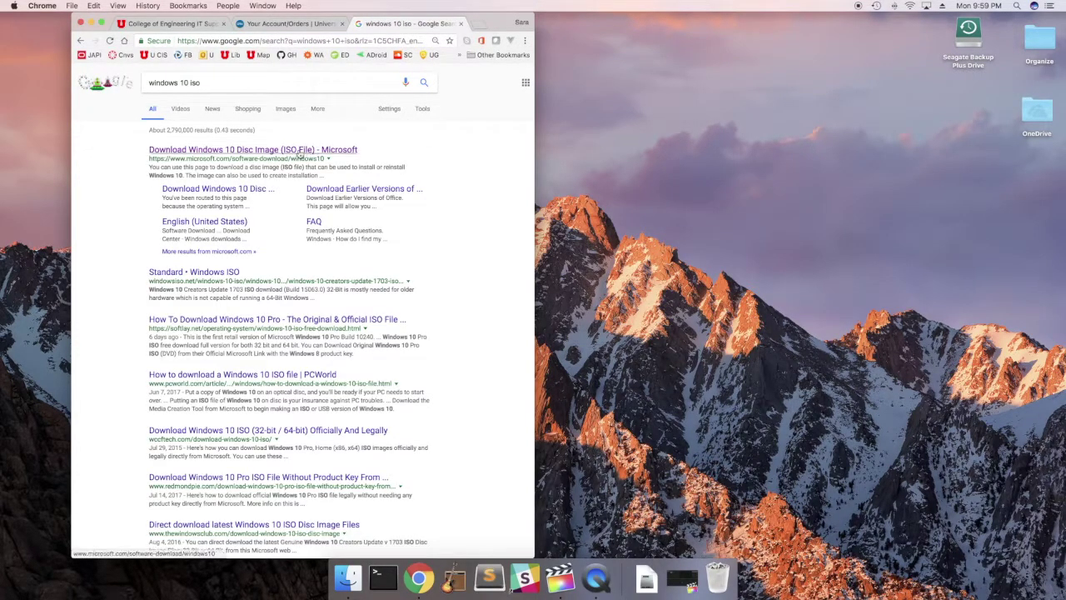
pyautogui.click(298, 152)
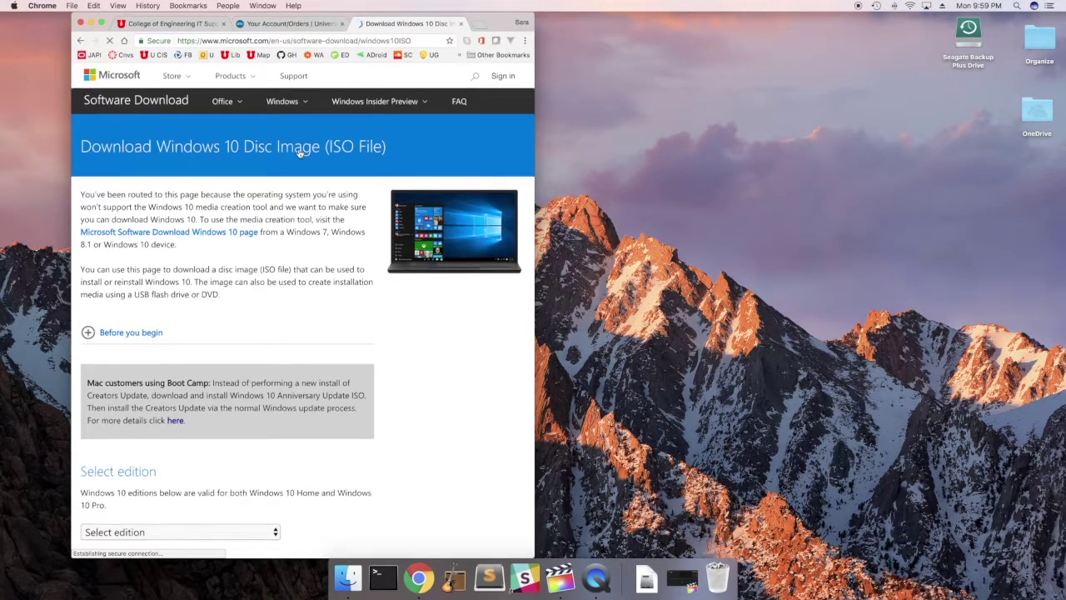
pyautogui.scroll(-5, 300, 154)
pyautogui.scroll(-2, 300, 154)
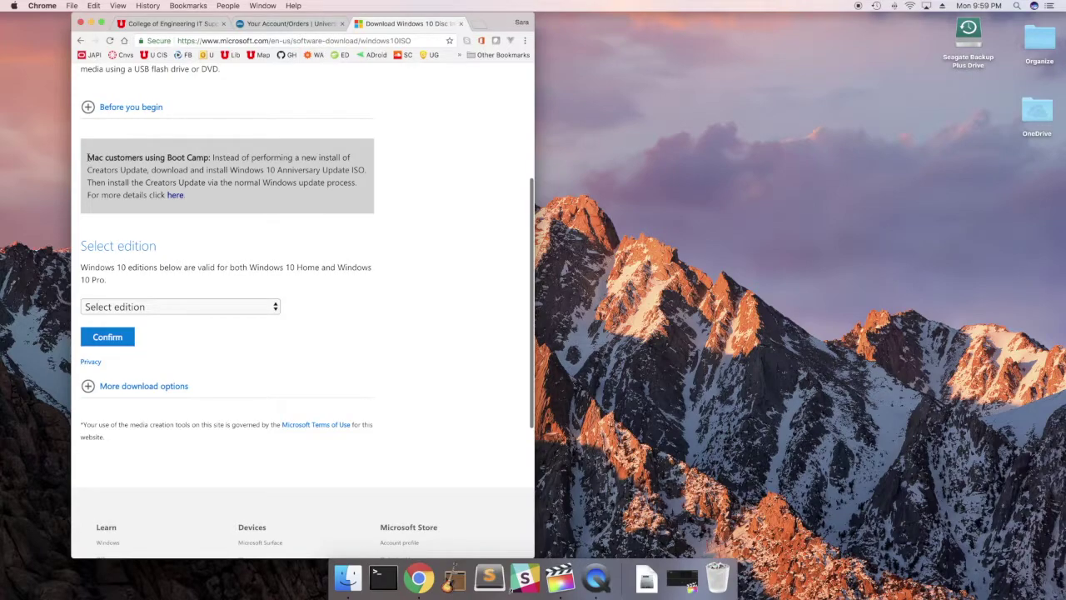
# Read the Boot Camp note and select Windows 10 from the Anniversary Update edition group.
pyautogui.moveTo(87, 157); pyautogui.dragTo(244, 196)
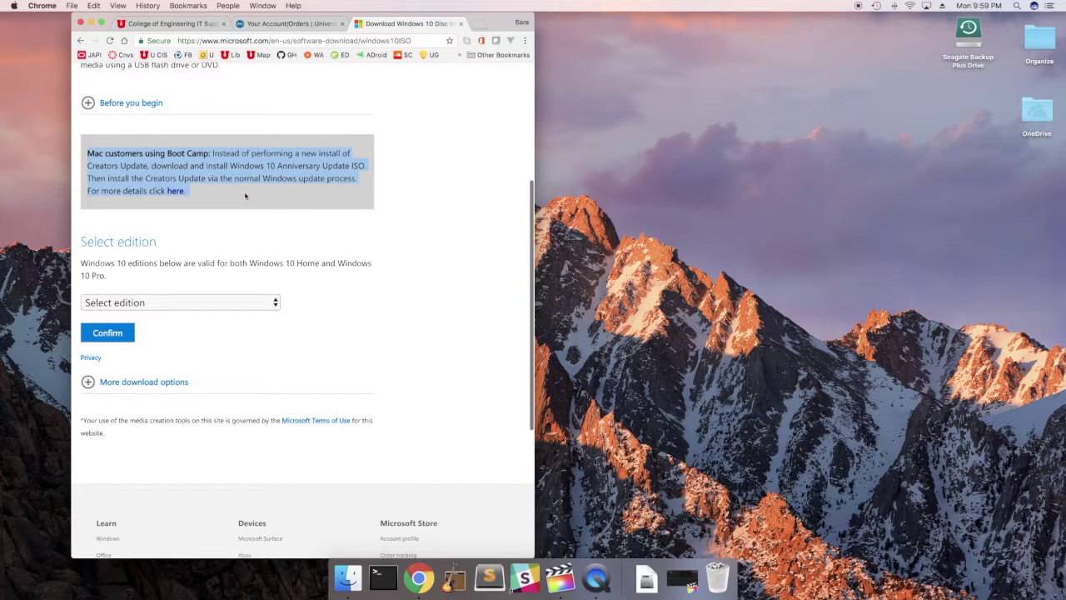
pyautogui.click(168, 153)
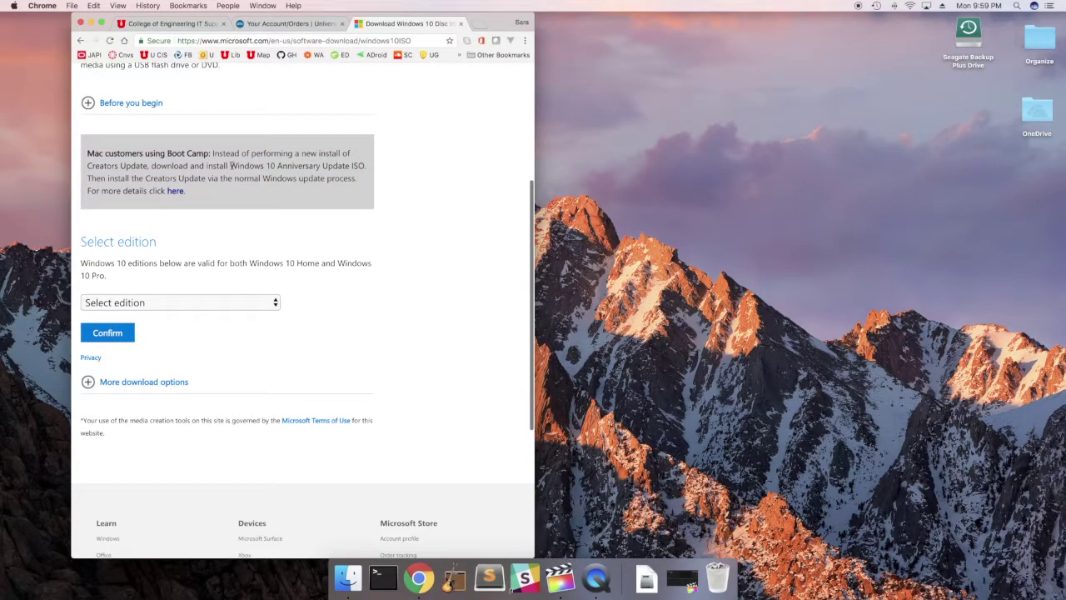
pyautogui.moveTo(231, 165); pyautogui.dragTo(321, 166)
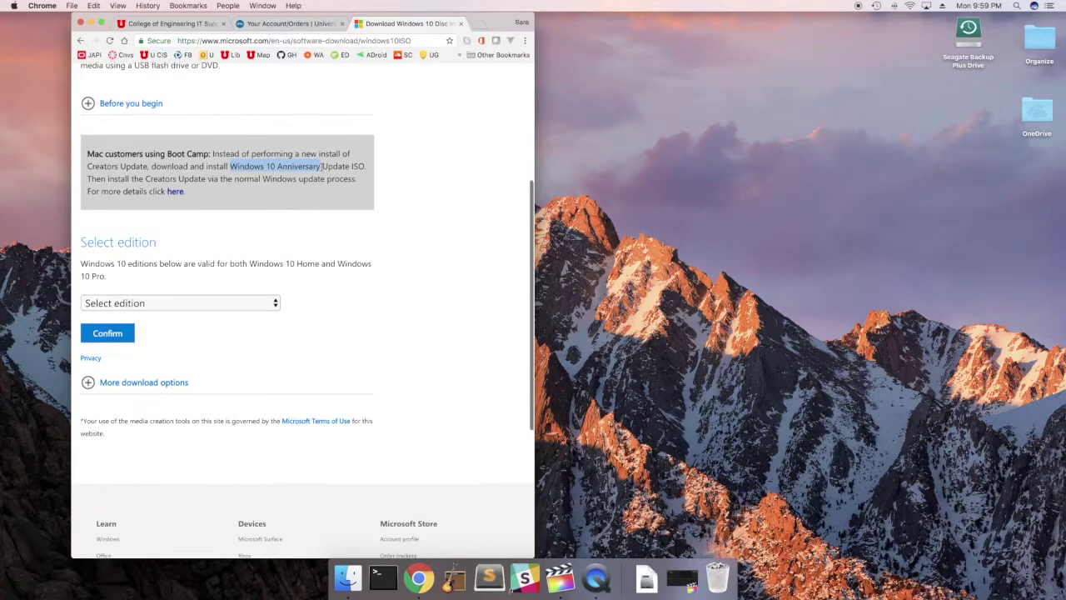
pyautogui.click(267, 196)
pyautogui.scroll(-1, 200, 183)
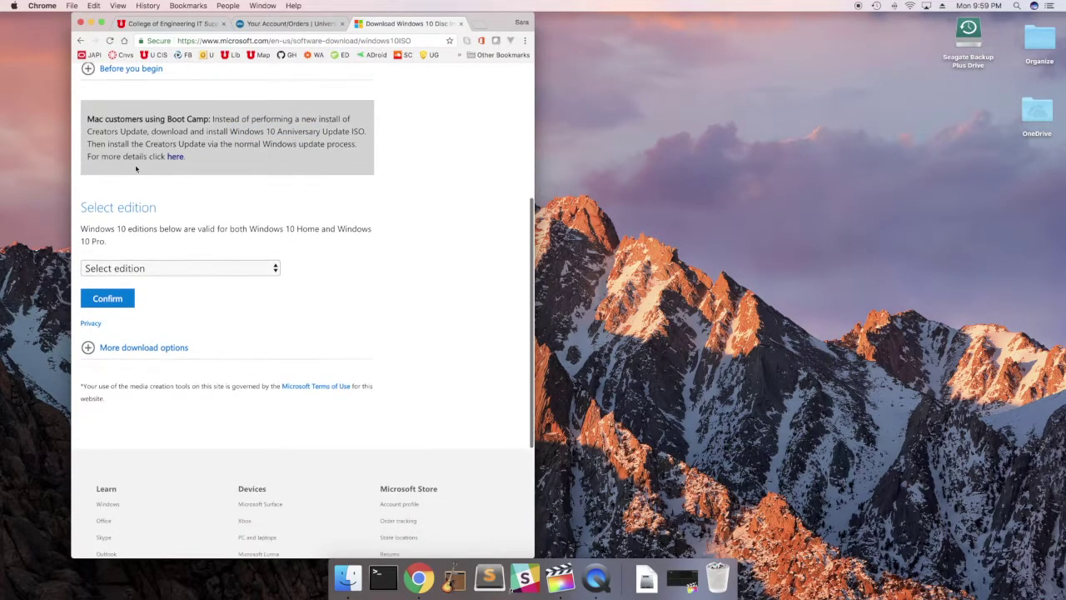
pyautogui.moveTo(144, 143); pyautogui.dragTo(207, 146)
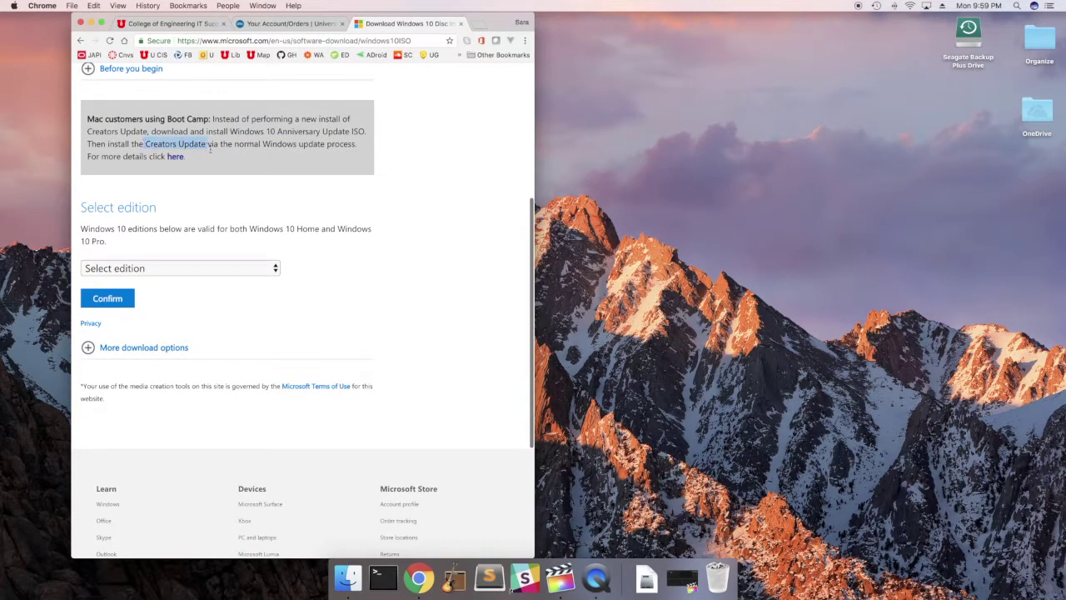
pyautogui.click(176, 267)
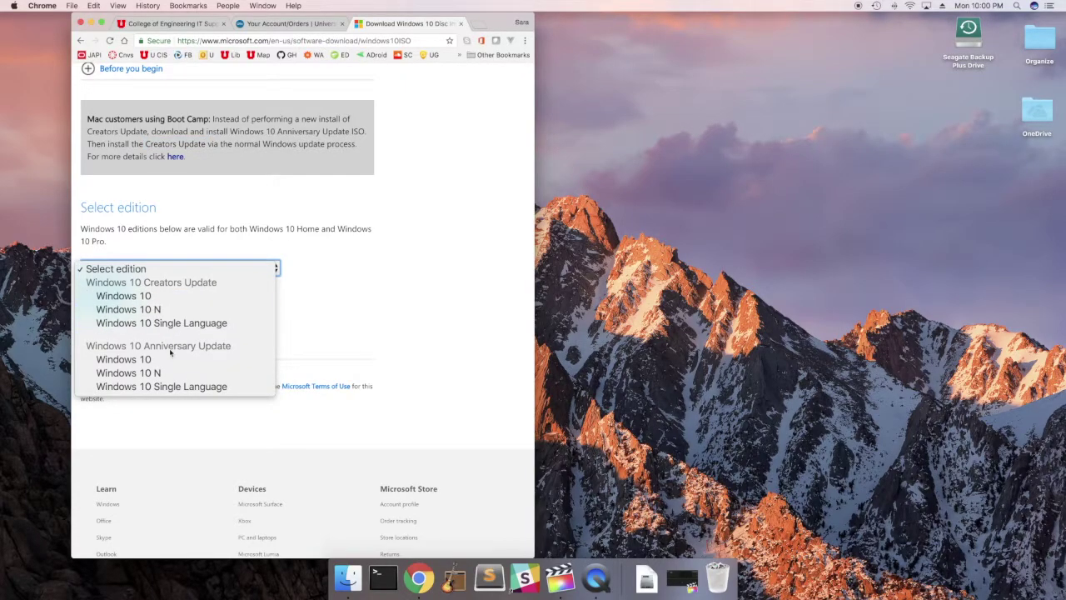
pyautogui.click(126, 363)
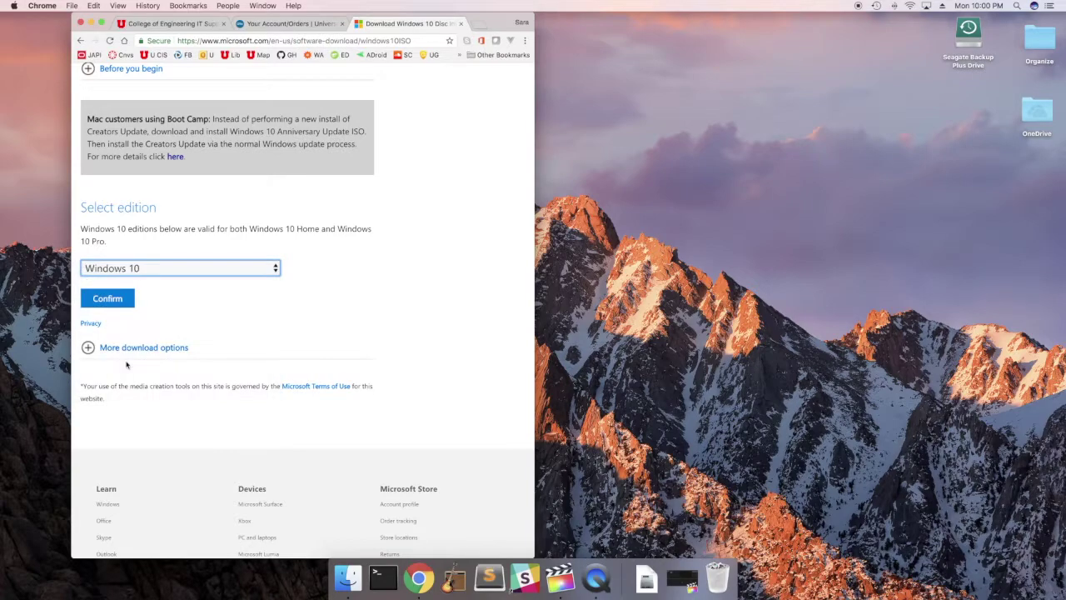
# Confirm the edition, choose English as product language, and start the 64-bit ISO download.
pyautogui.click(120, 305)
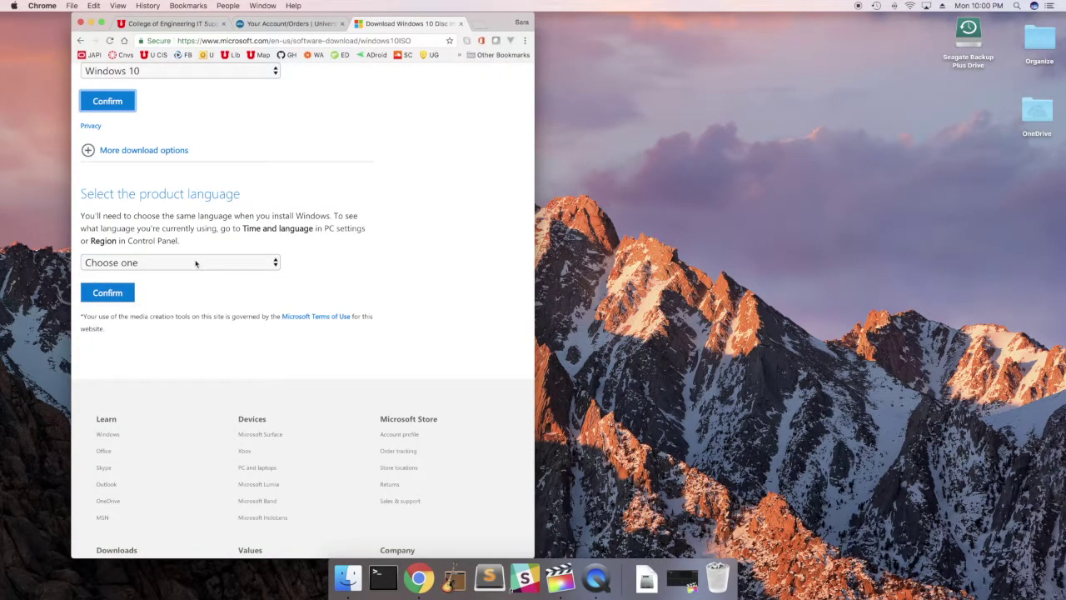
pyautogui.click(196, 263)
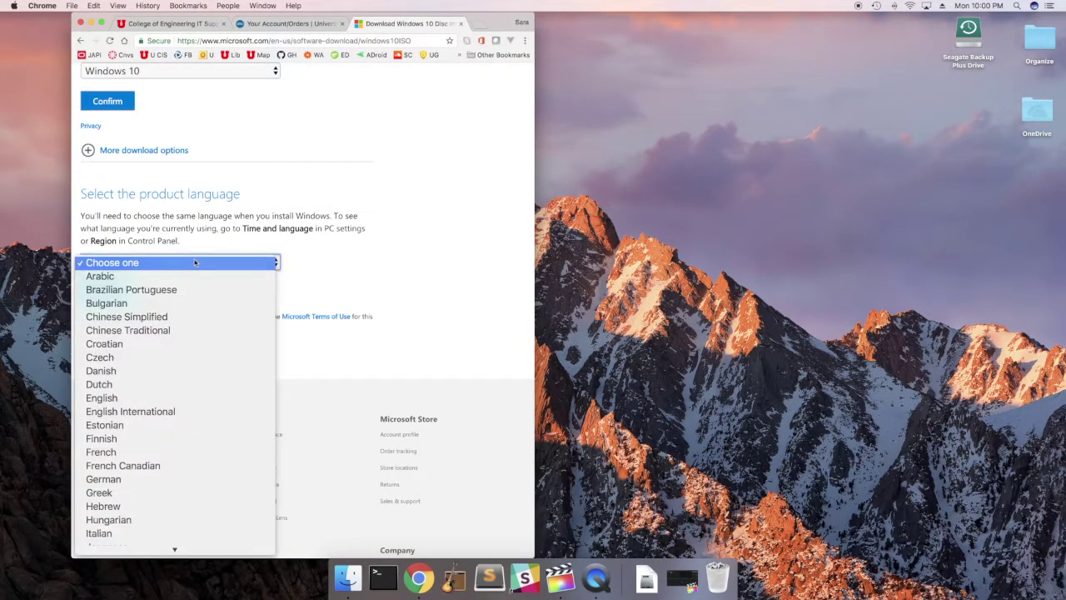
pyautogui.click(137, 398)
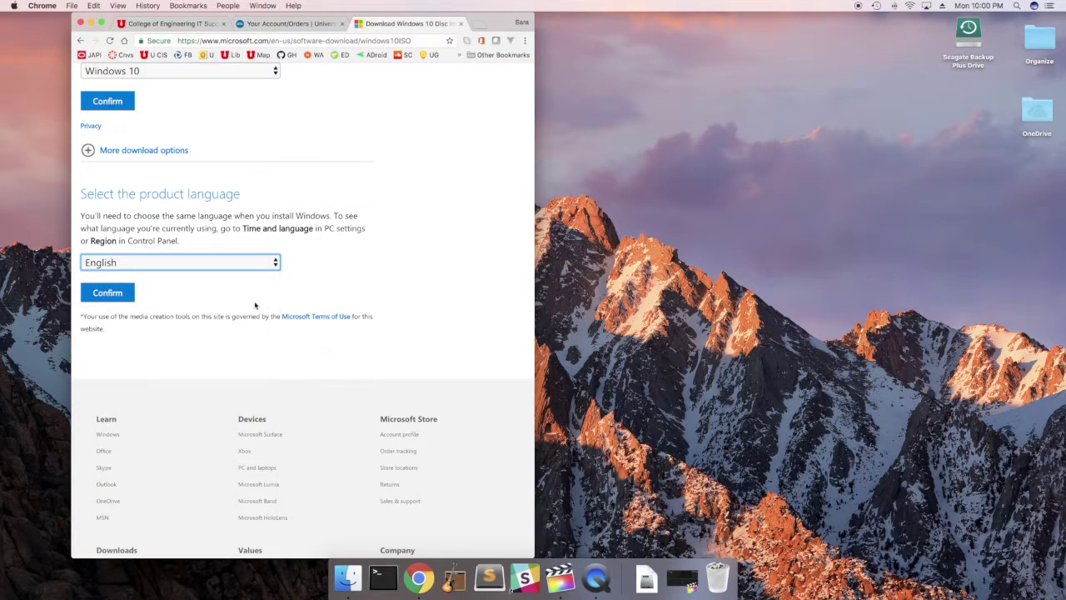
pyautogui.click(125, 296)
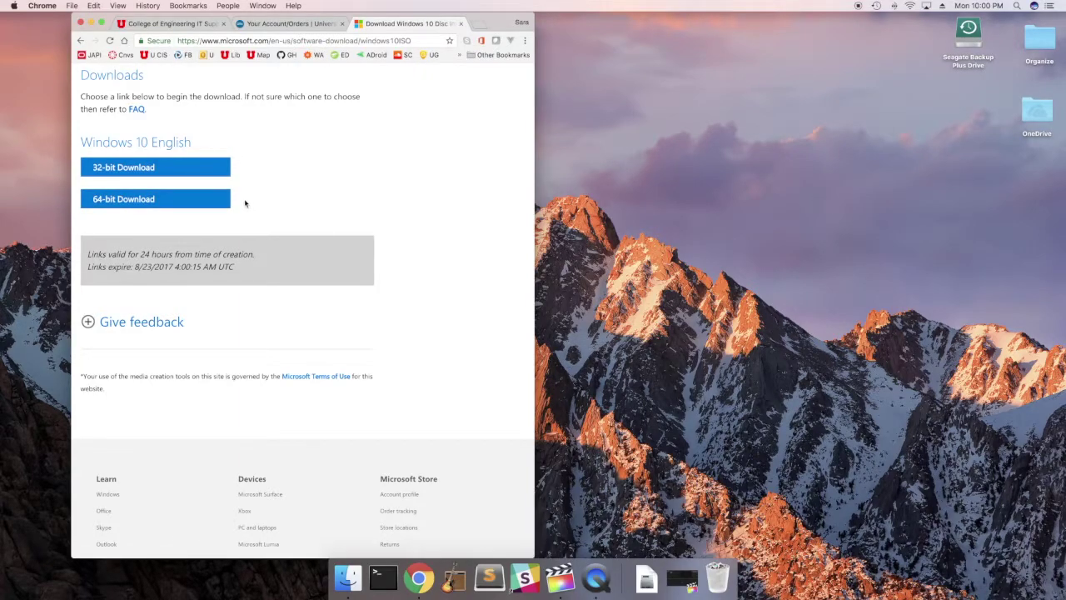
pyautogui.click(225, 203)
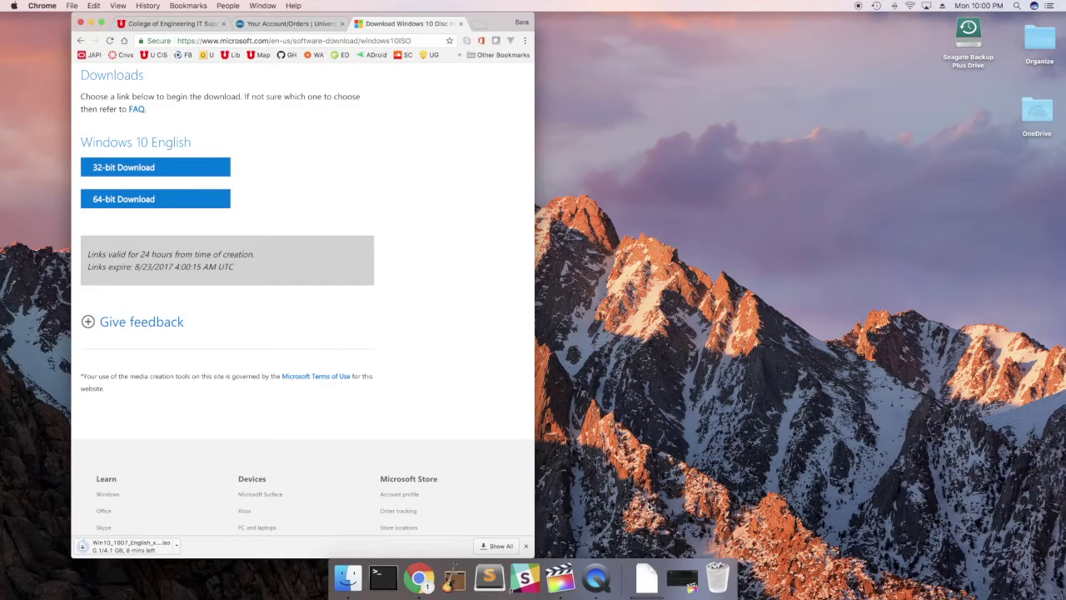
# Check that Downloads already holds Win10_1607_English_x64.iso in Finder.
pyautogui.click(647, 576)
pyautogui.click(662, 466)
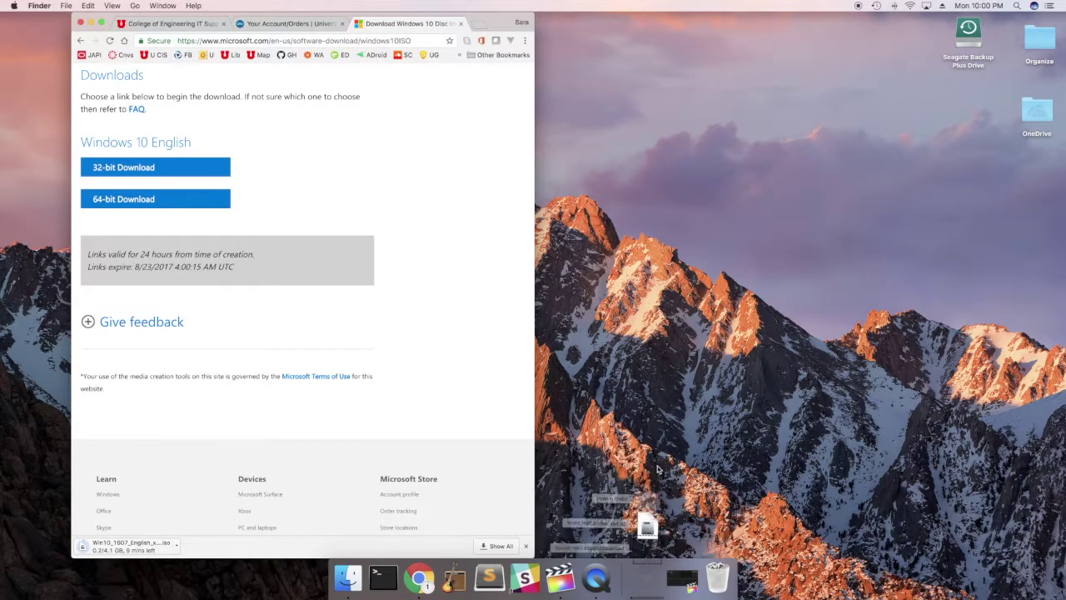
pyautogui.click(395, 116)
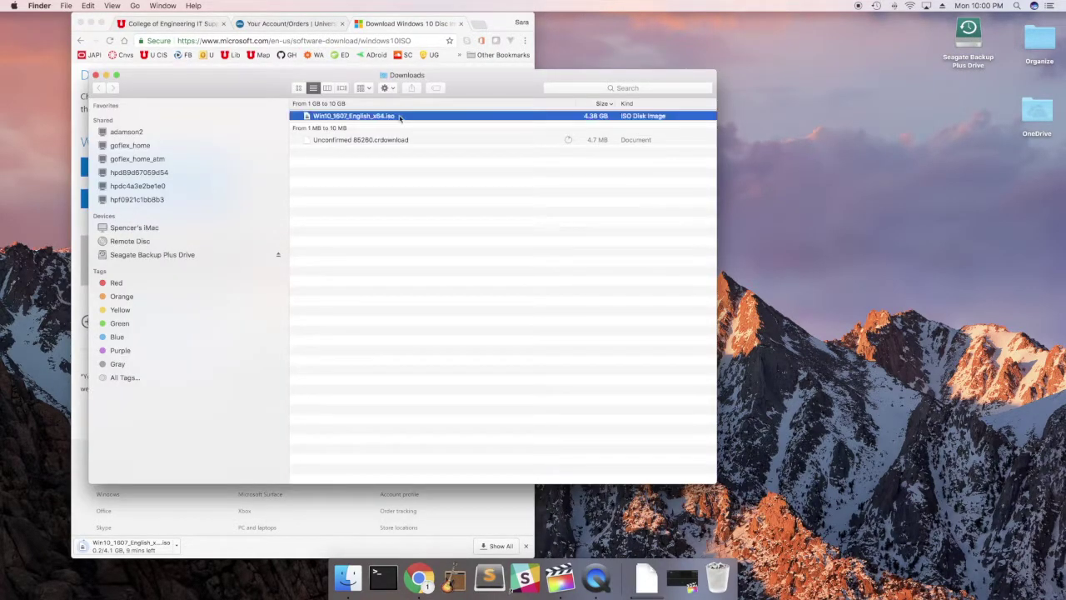
pyautogui.click(383, 175)
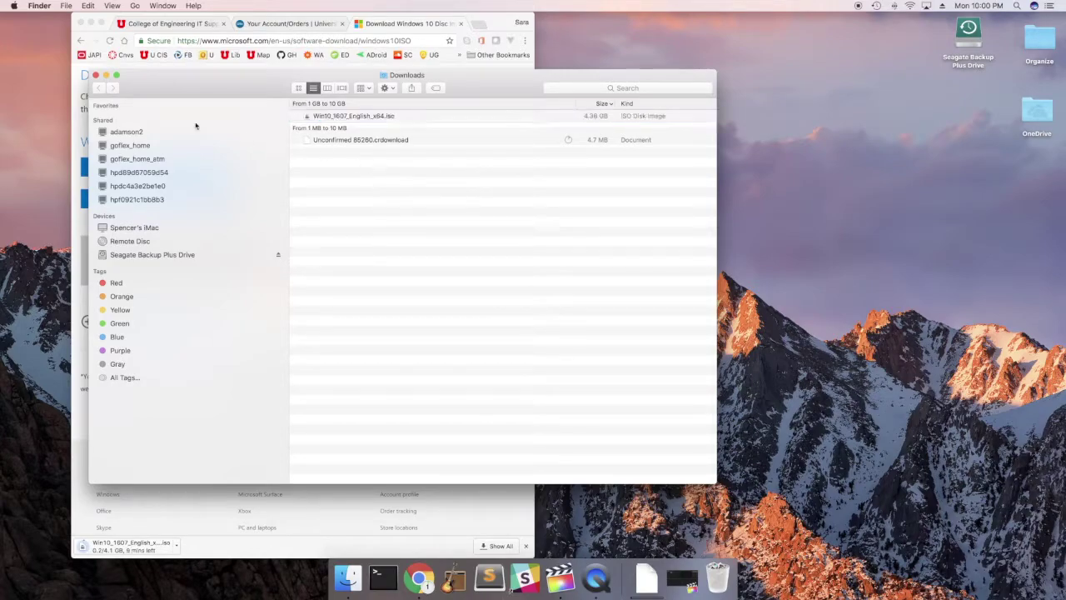
pyautogui.click(106, 75)
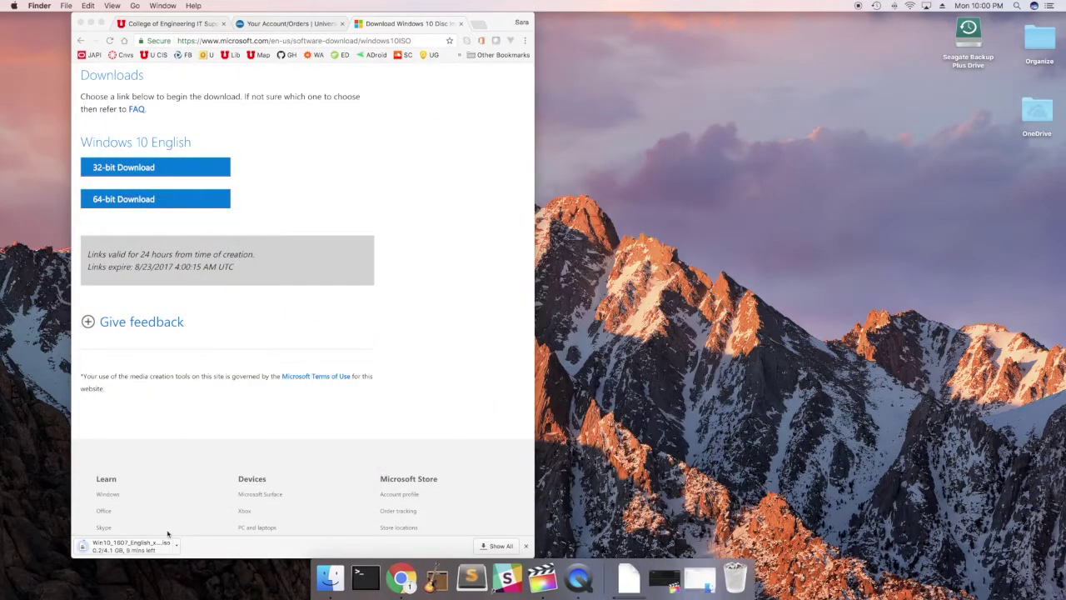
# Cancel the duplicate in-progress ISO download in Chrome.
pyautogui.click(174, 543)
pyautogui.click(175, 543)
pyautogui.click(176, 543)
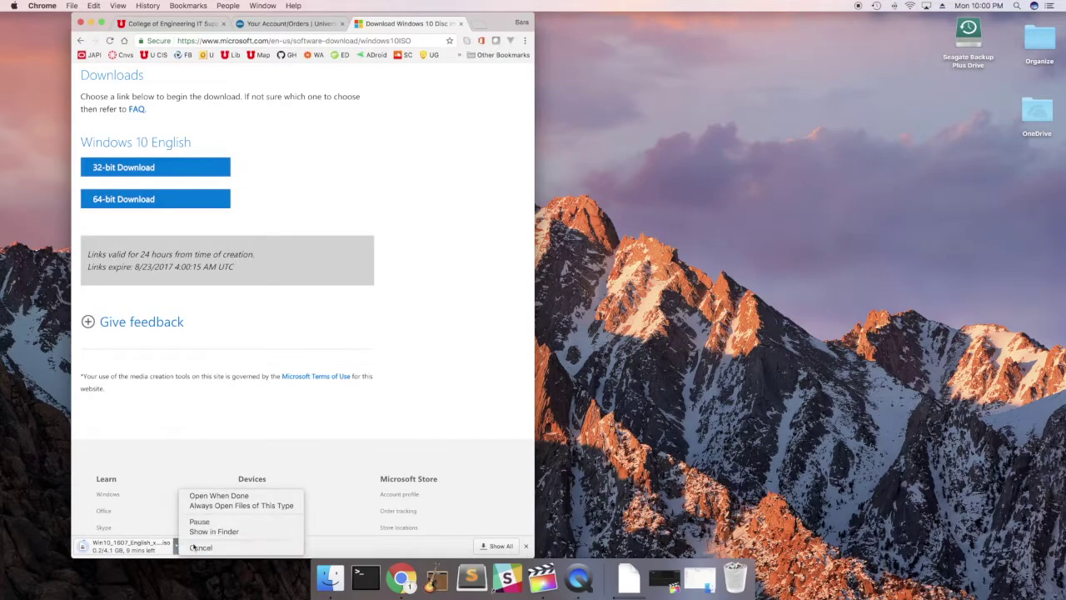
pyautogui.click(213, 548)
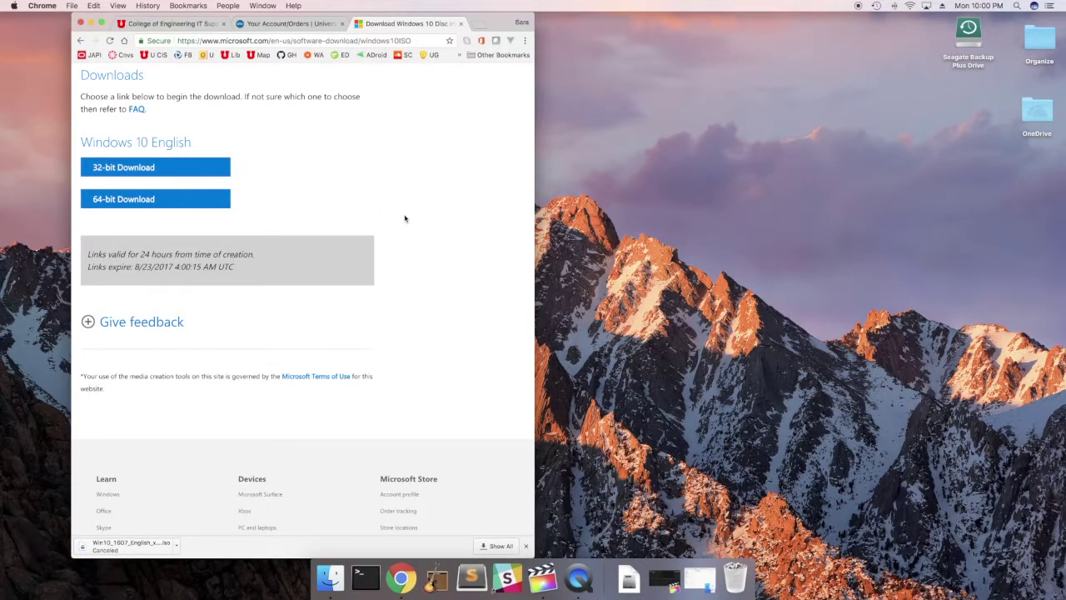
pyautogui.press('super+space')
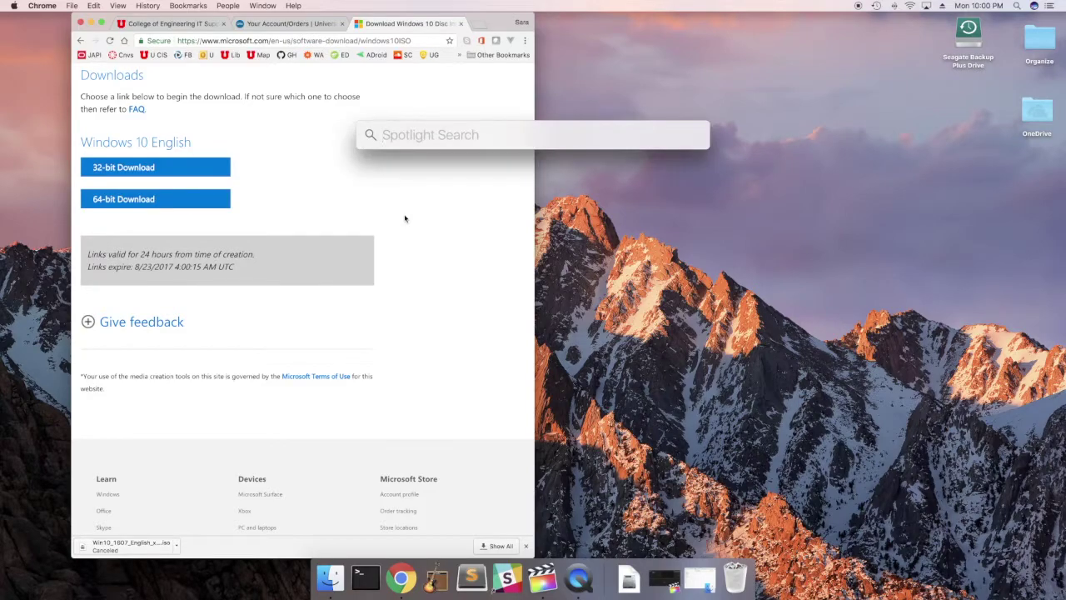
# Launch Boot Camp Assistant via Spotlight ('boot ca') and continue to the Install Windows settings.
pyautogui.write('boot ca')
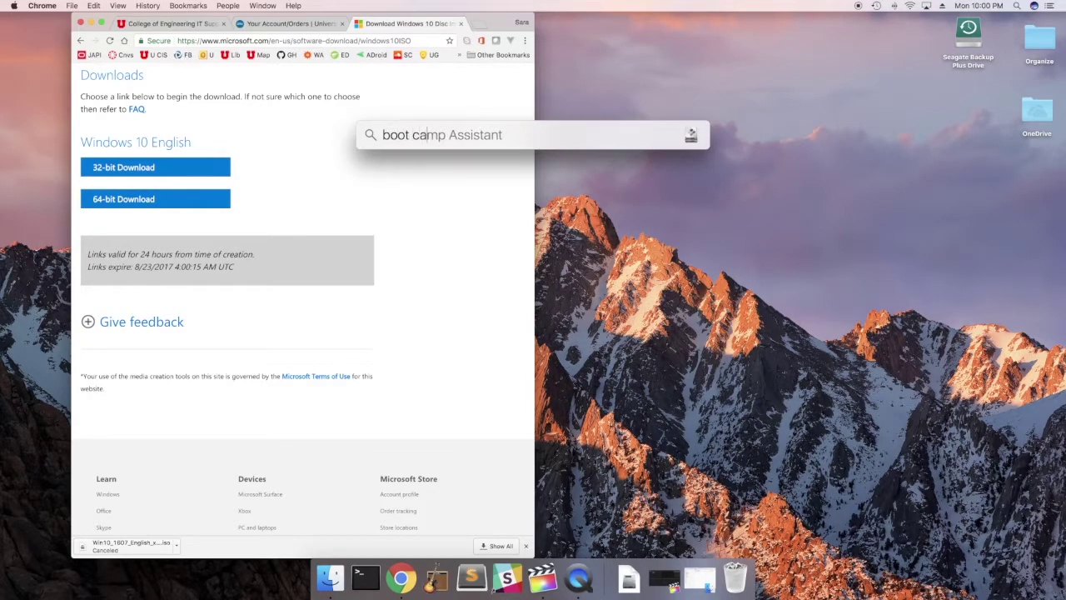
pyautogui.press('Return')
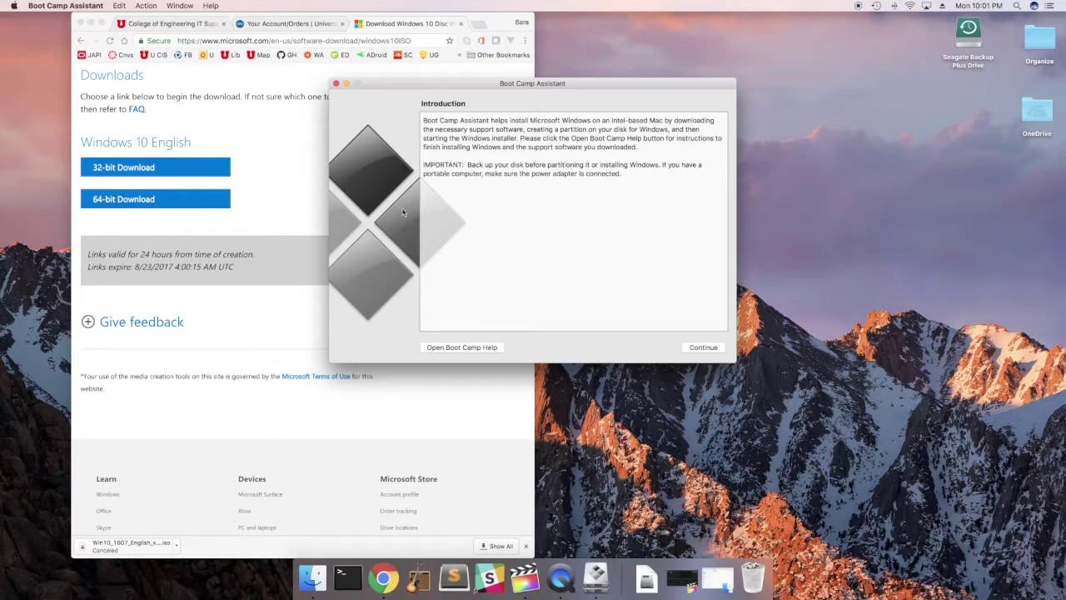
pyautogui.press('super+space')
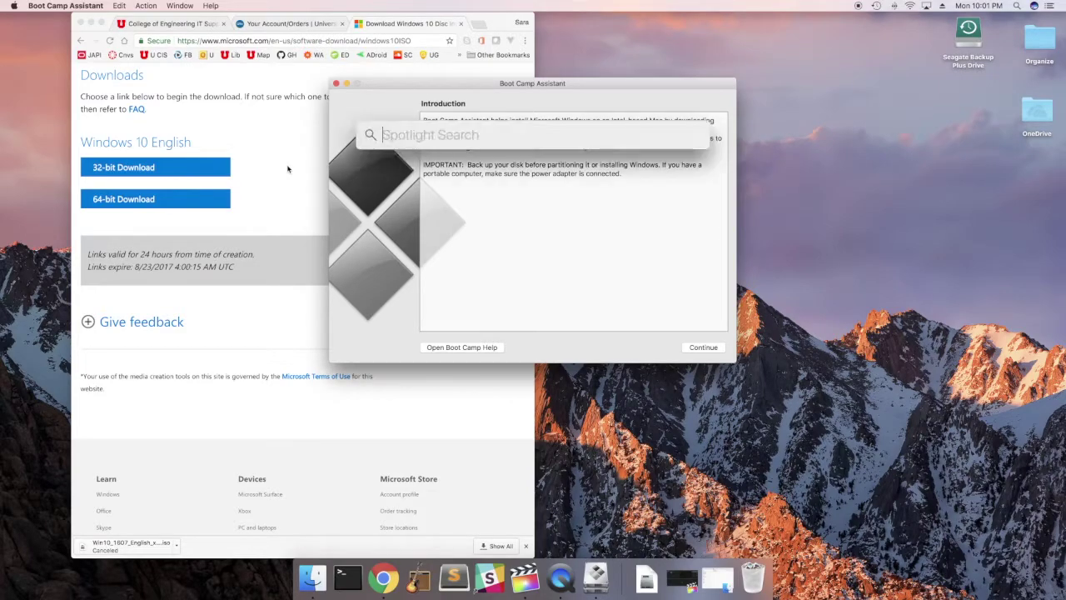
pyautogui.write('boot ca')
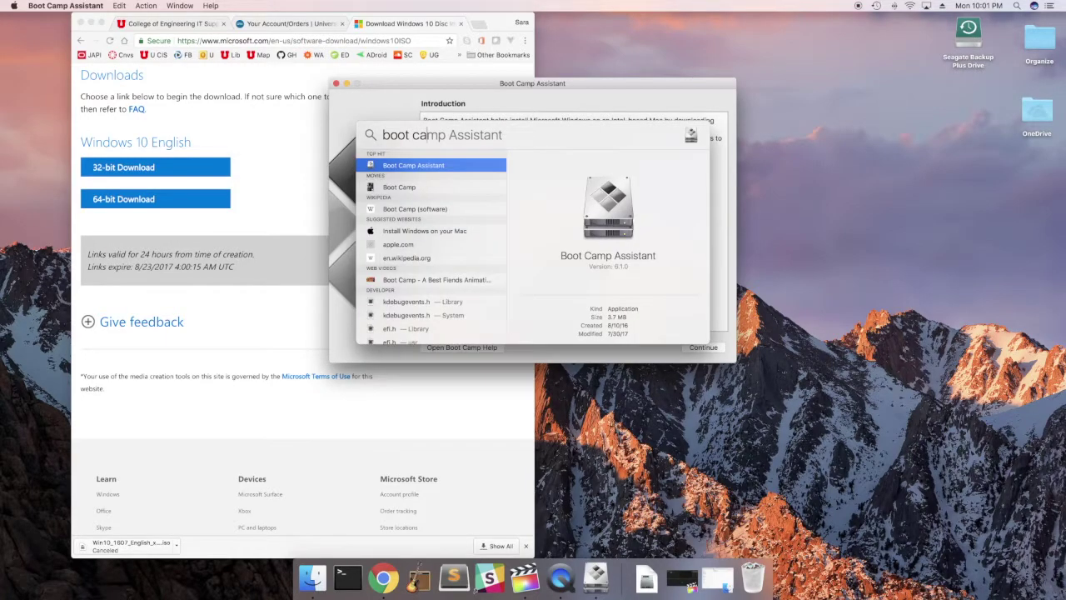
pyautogui.press('Escape')
pyautogui.press('Escape')
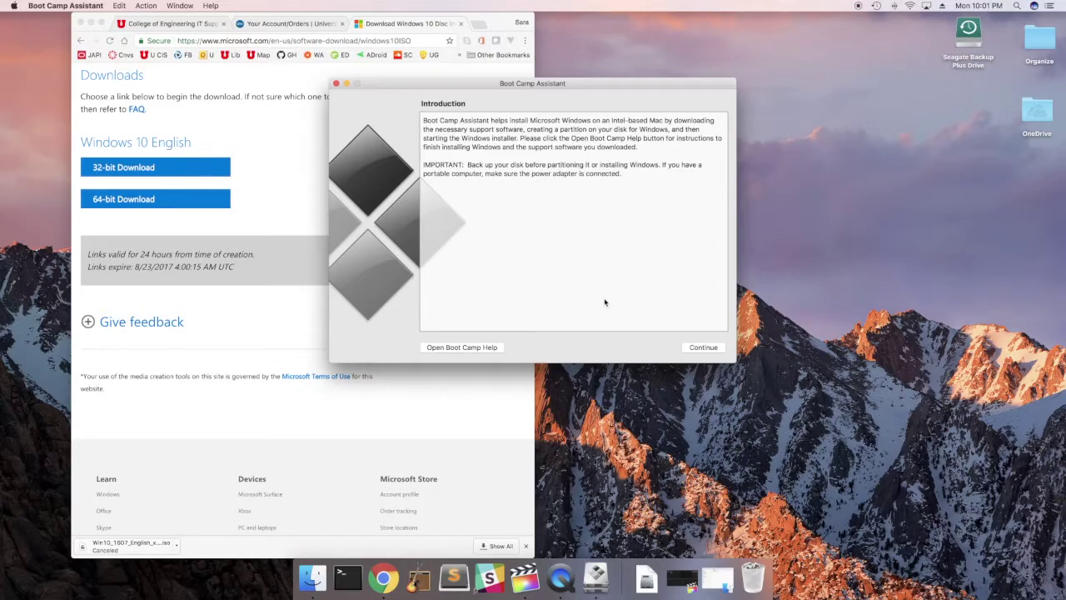
pyautogui.click(707, 349)
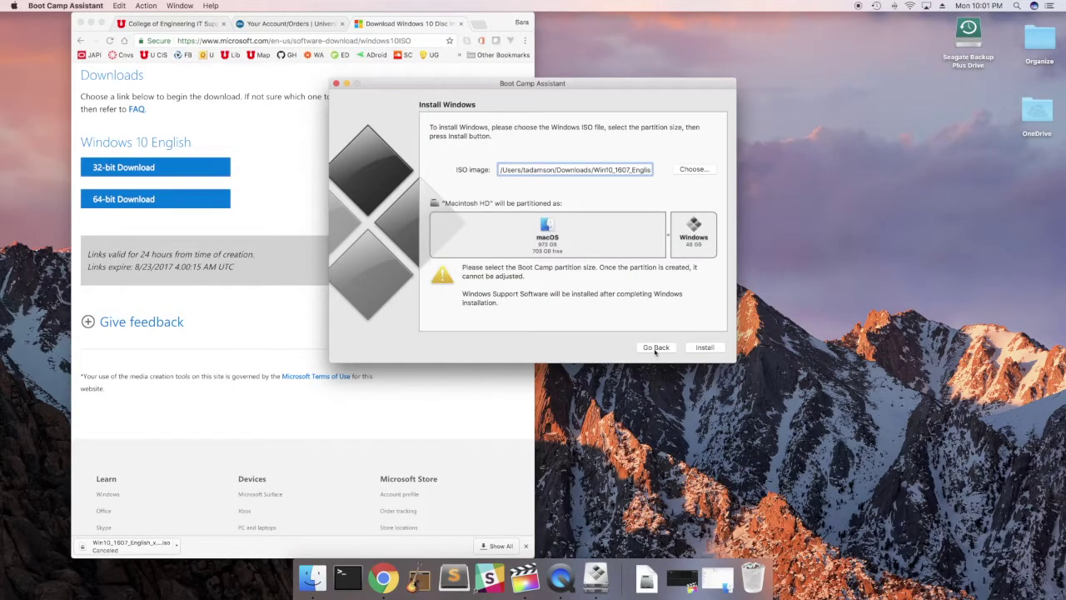
pyautogui.click(655, 349)
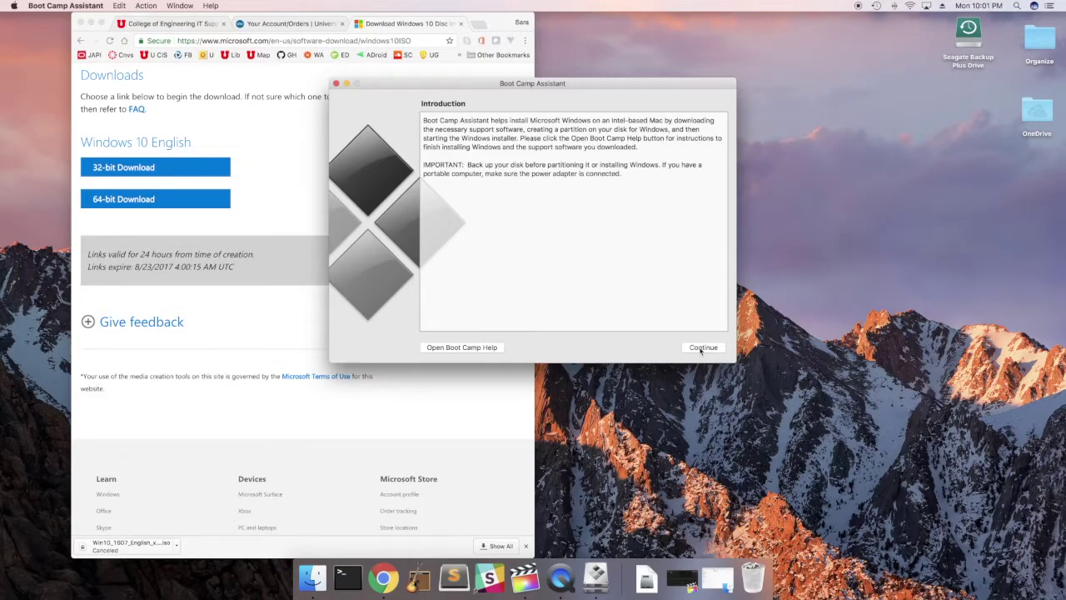
pyautogui.click(702, 347)
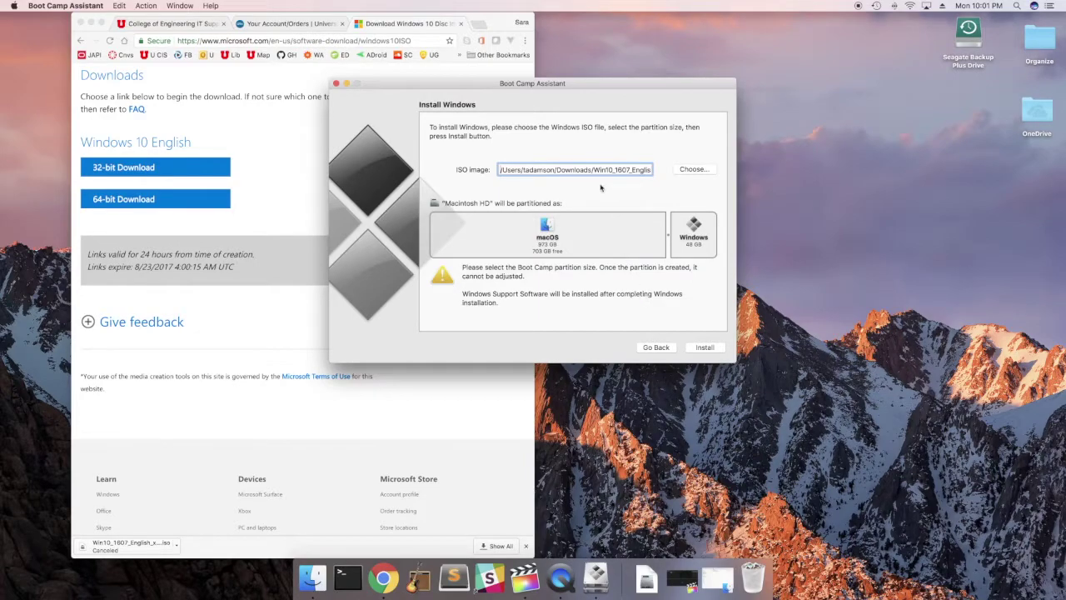
# Verify the Win10_1607 x64 ISO path and drag the divider to give Windows 100 GB.
pyautogui.moveTo(564, 169); pyautogui.dragTo(667, 175)
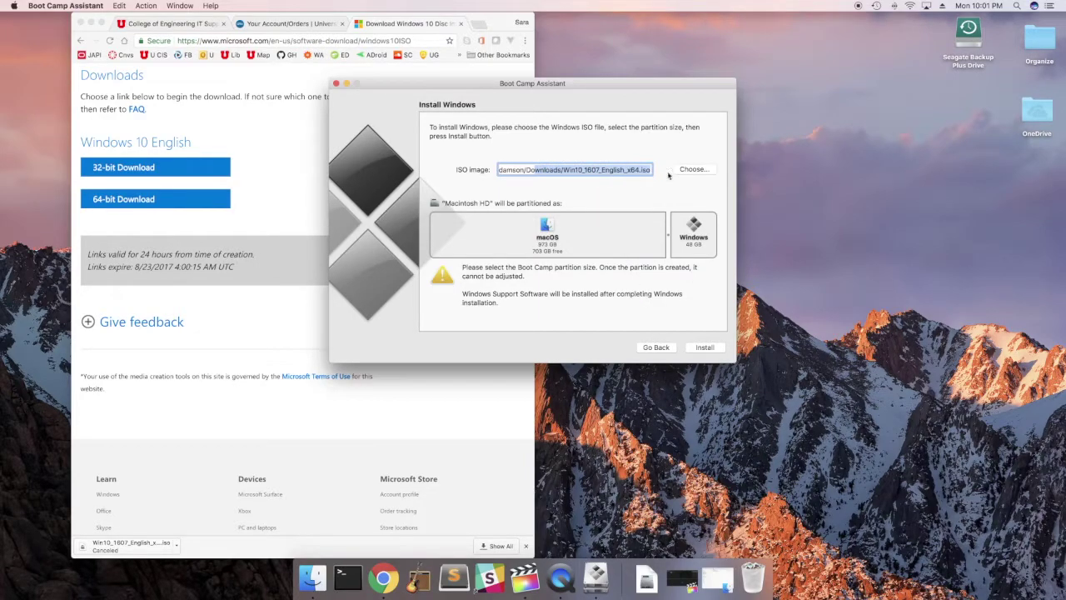
pyautogui.click(620, 171)
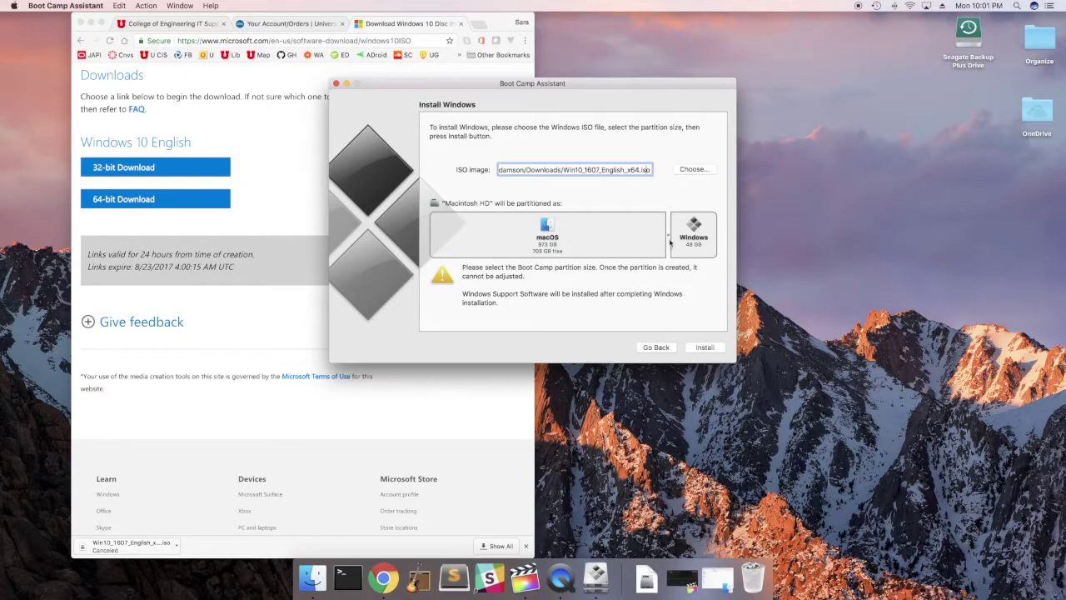
pyautogui.moveTo(669, 239)
pyautogui.mouseDown()
pyautogui.moveTo(612, 236)
pyautogui.moveTo(667, 237)
pyautogui.moveTo(612, 235)
pyautogui.moveTo(658, 231)
pyautogui.mouseUp()
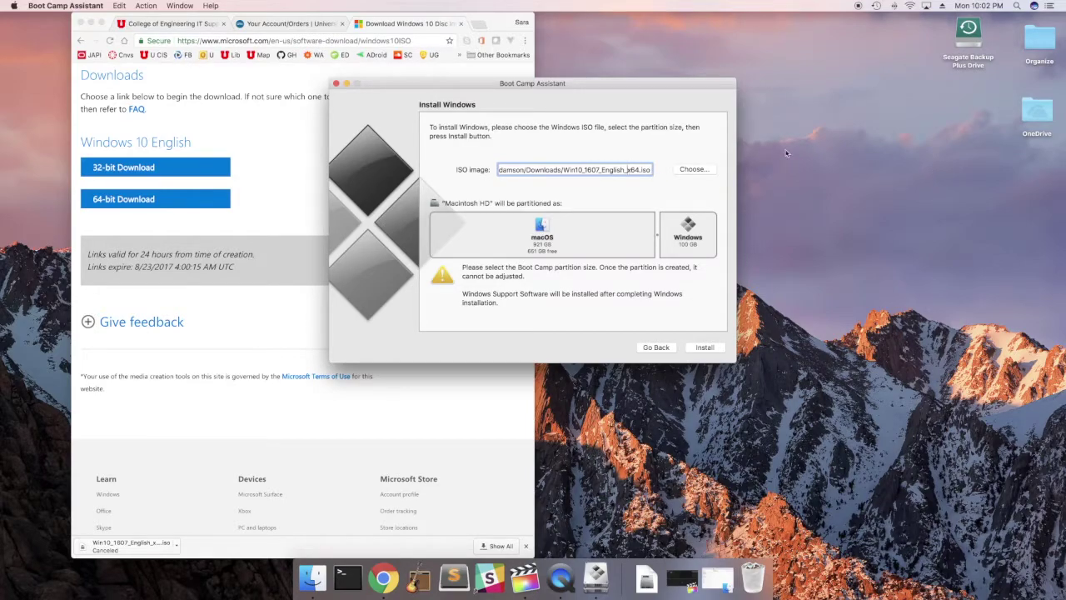
pyautogui.click(646, 591)
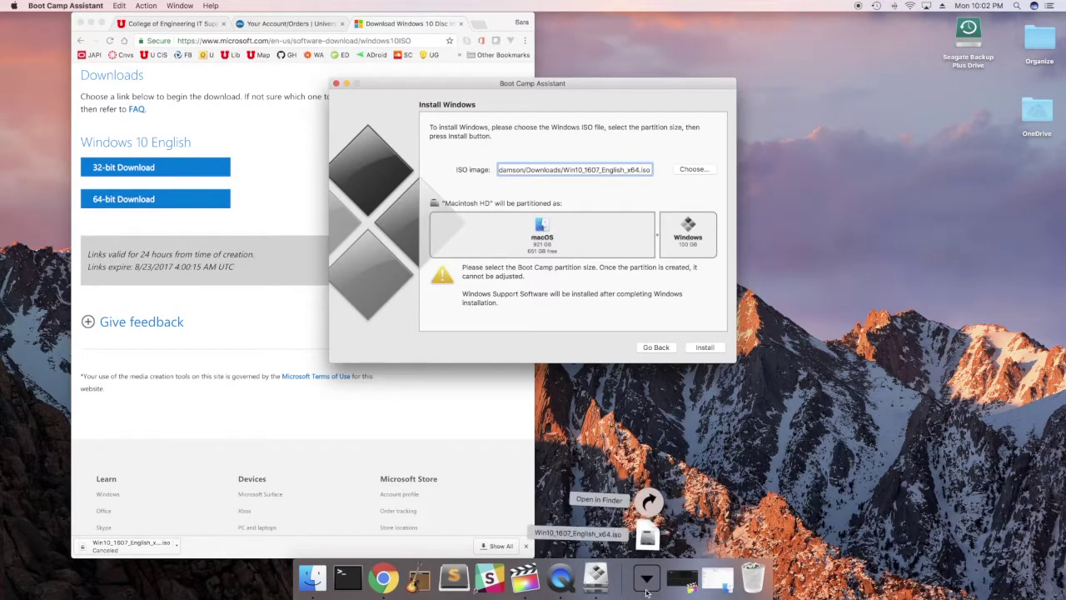
pyautogui.click(647, 542)
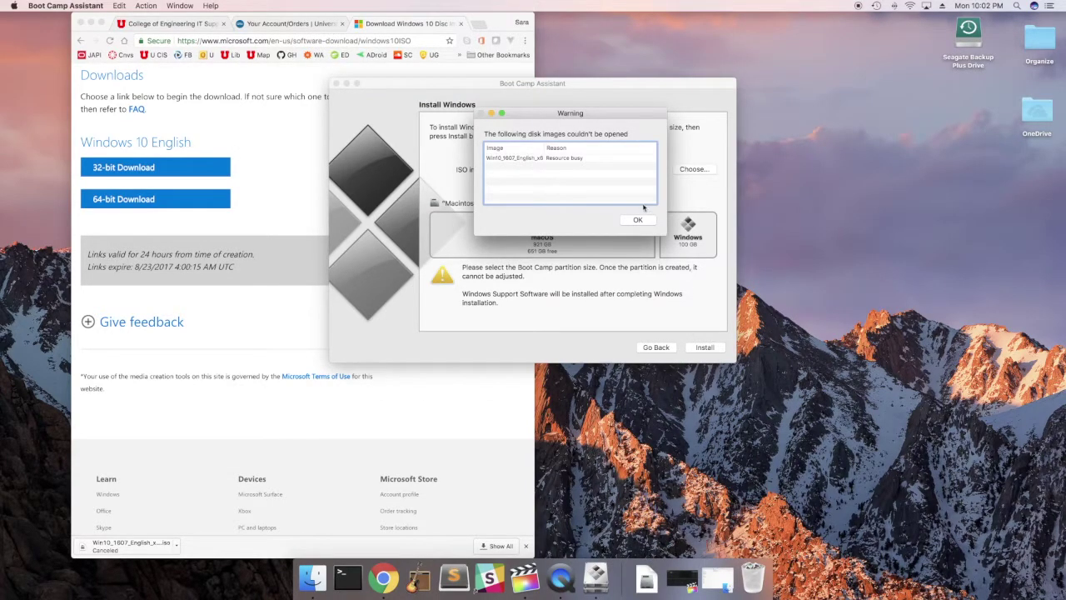
pyautogui.click(638, 220)
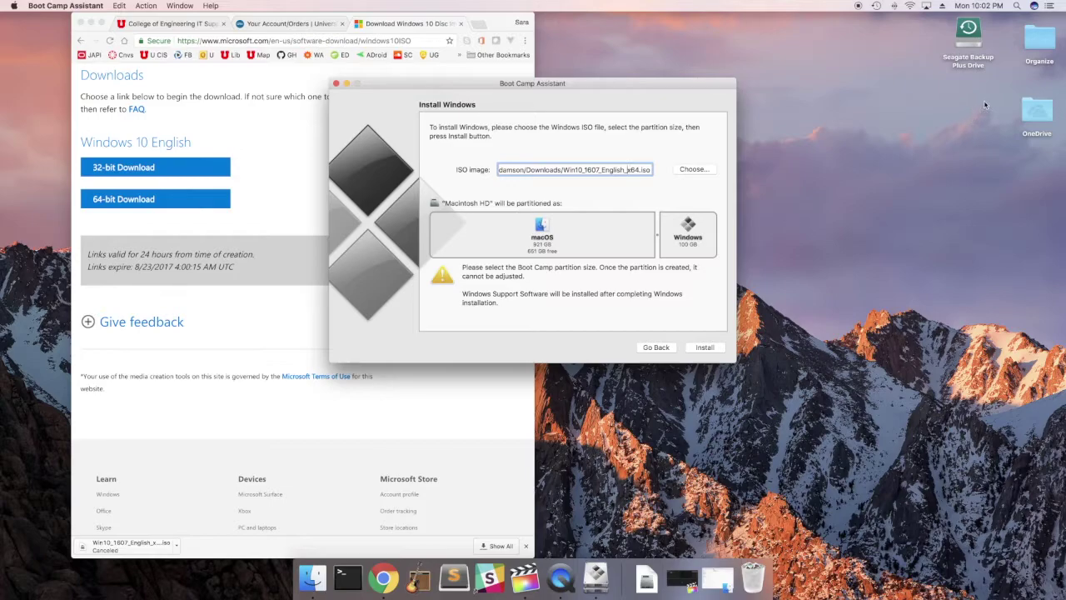
pyautogui.moveTo(984, 104); pyautogui.dragTo(926, 293)
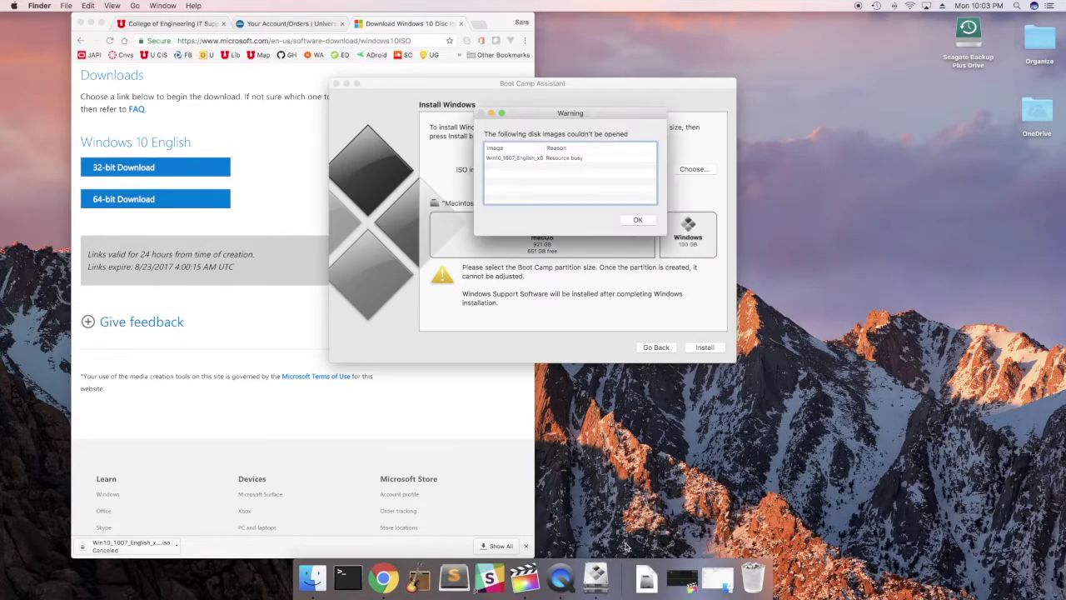
pyautogui.click(635, 220)
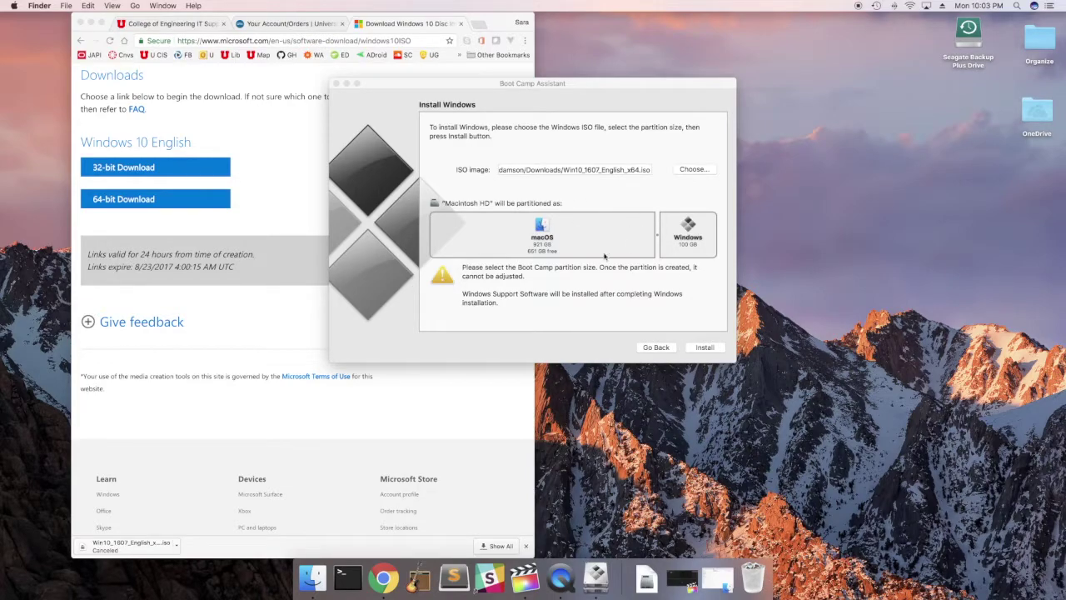
pyautogui.click(701, 350)
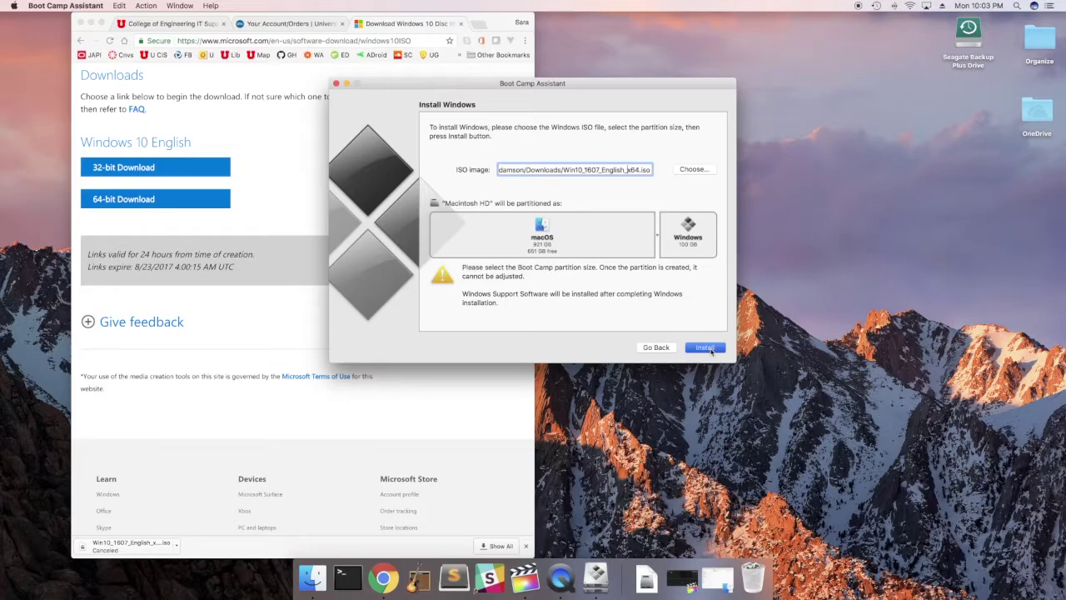
# Start the install, then quit Boot Camp Assistant after it cancels.
pyautogui.click(710, 351)
pyautogui.click(574, 227)
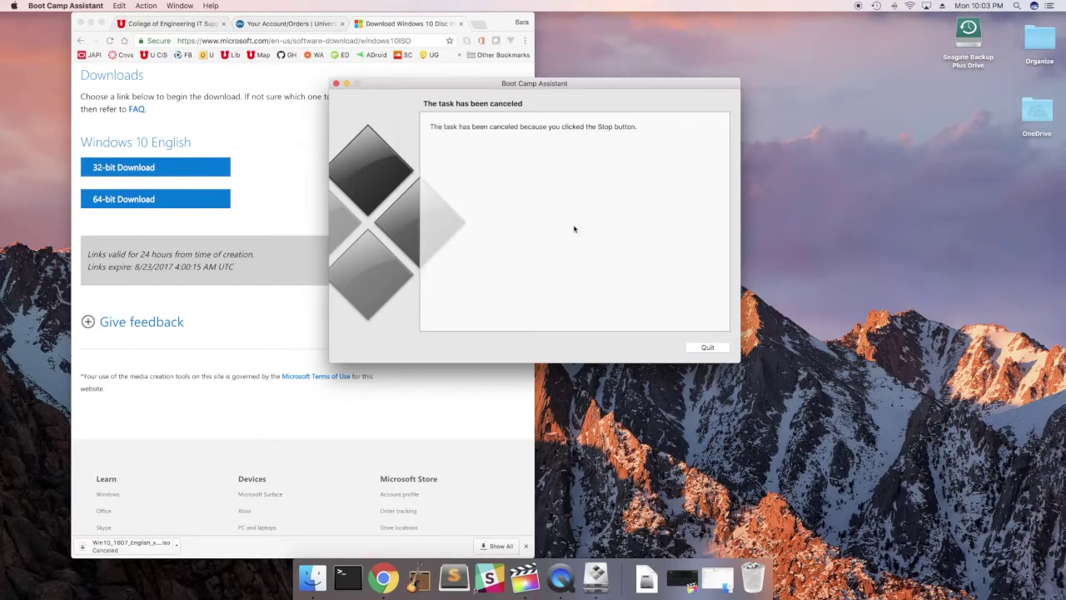
pyautogui.click(705, 347)
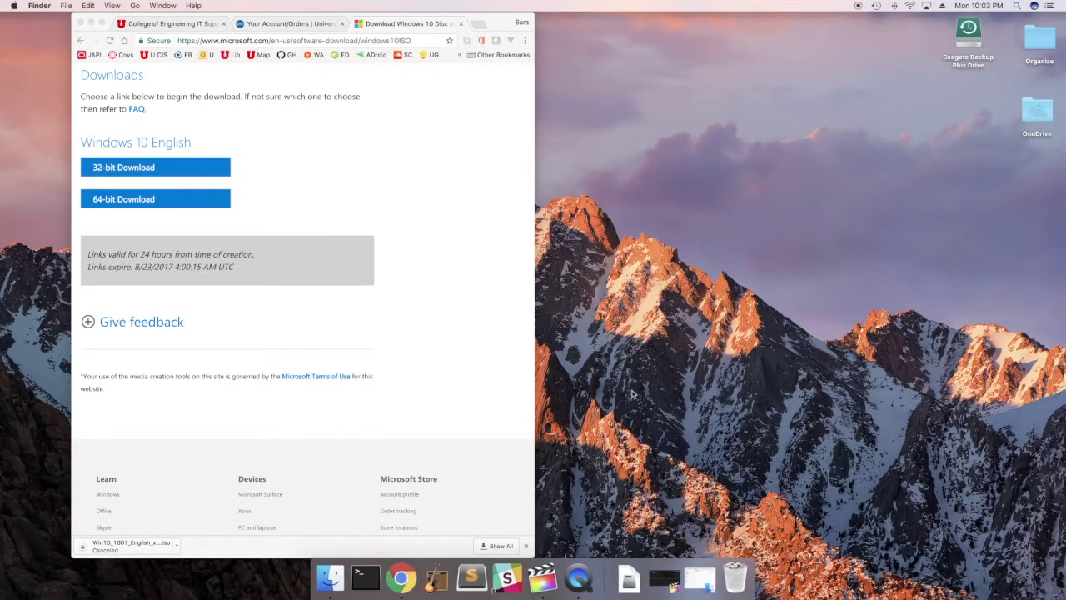
# Relaunch Boot Camp Assistant, enlarge the Windows partition to about 105 GB, and begin installing.
pyautogui.press('super+space')
pyautogui.write('boot')
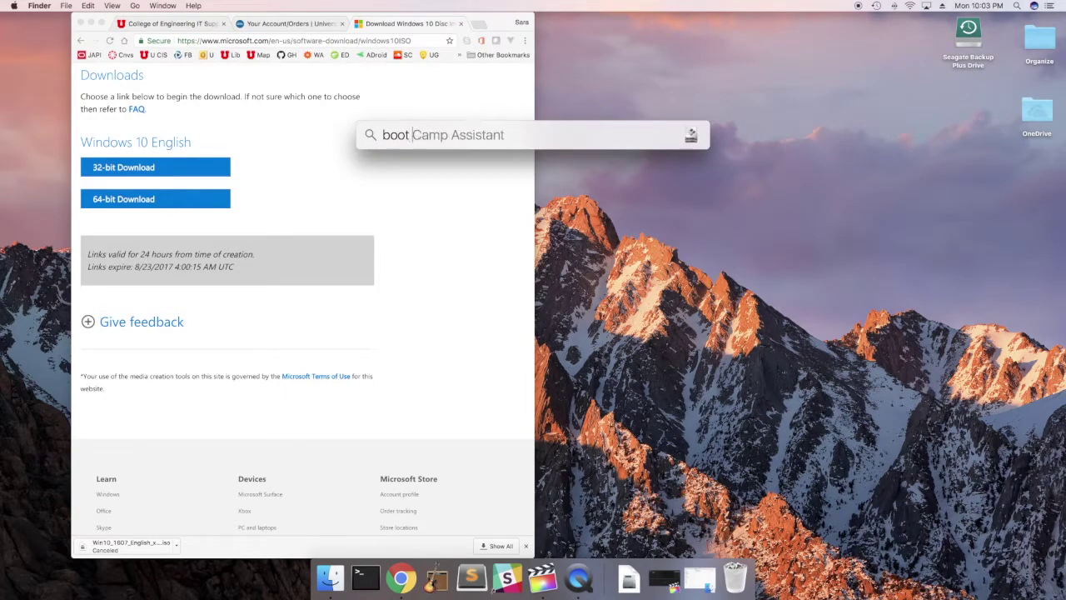
pyautogui.write(' camp')
pyautogui.press('Return')
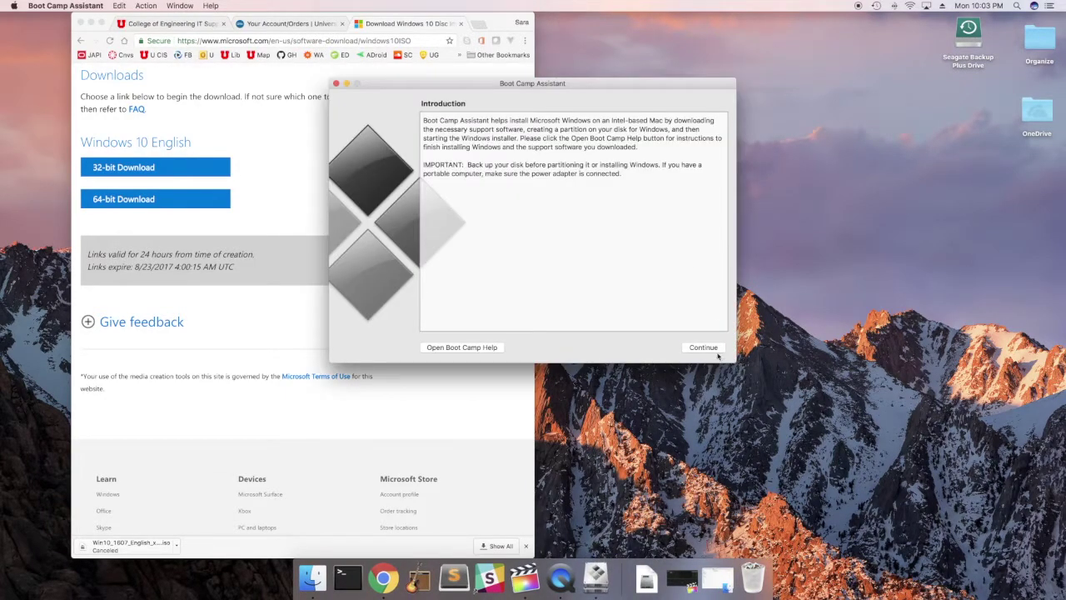
pyautogui.click(717, 352)
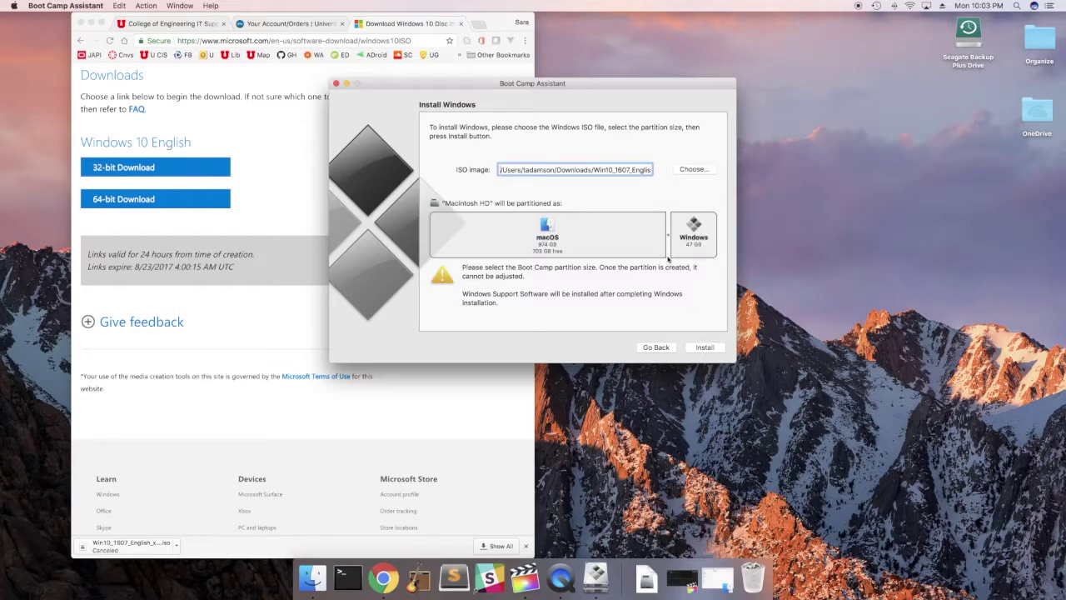
pyautogui.moveTo(668, 236); pyautogui.dragTo(658, 236)
pyautogui.click(716, 350)
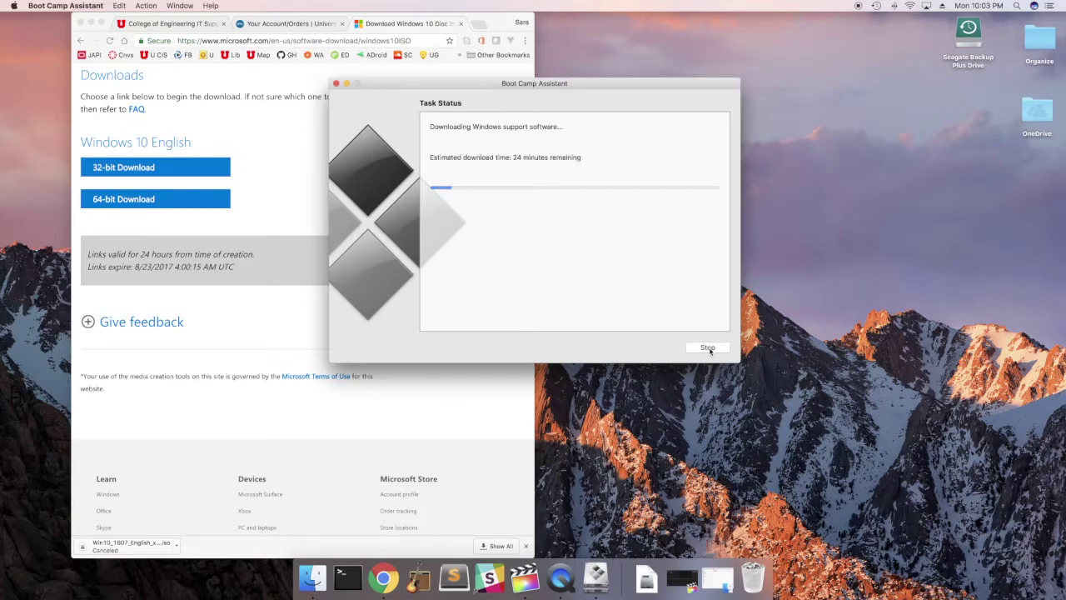
# Stop the Windows support software download and dismiss the Startup Disk password prompt.
pyautogui.click(707, 349)
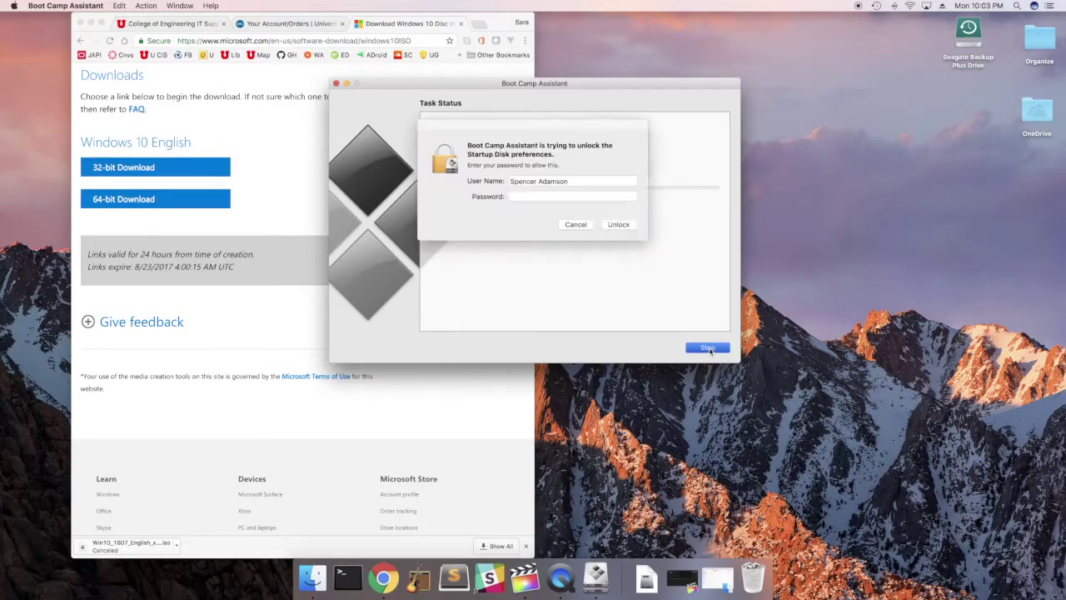
pyautogui.click(585, 226)
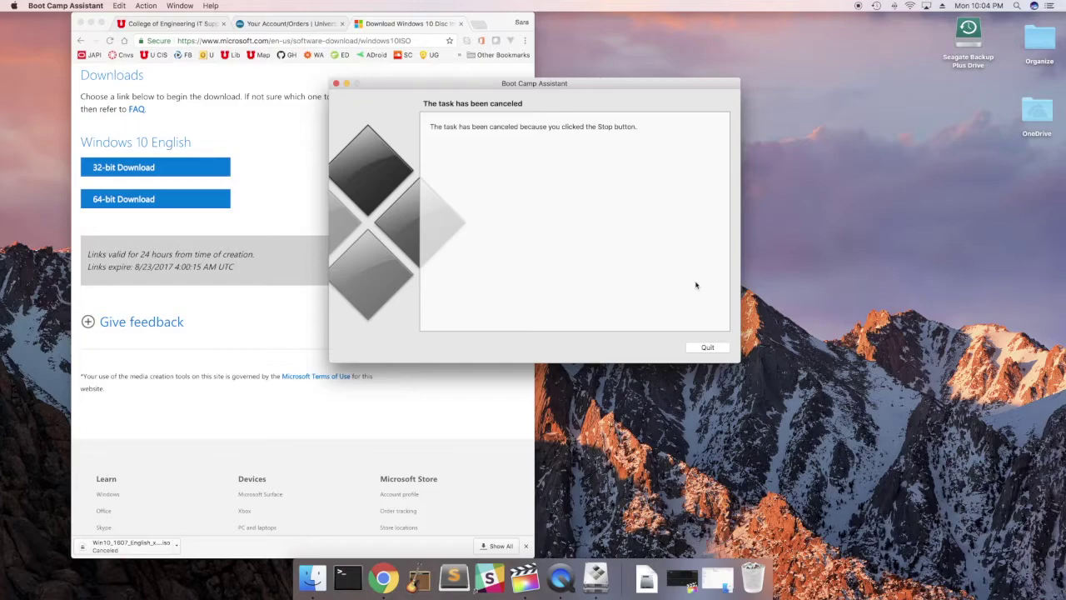
# Go to the DreamSpark WebStore from the College of Engineering IT Support page and sign in.
pyautogui.click(287, 25)
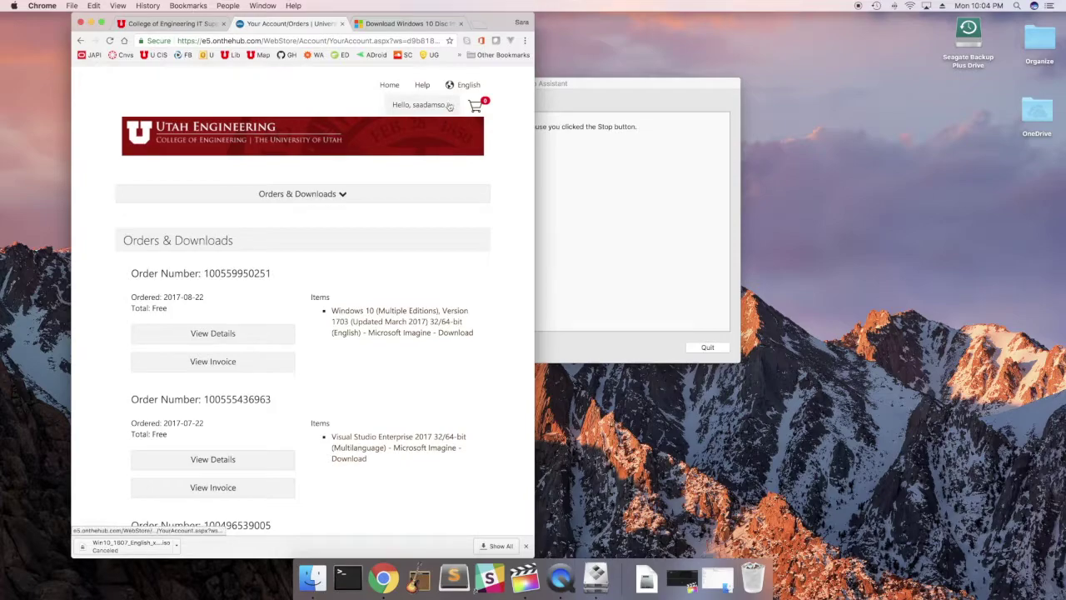
pyautogui.click(193, 25)
pyautogui.click(488, 125)
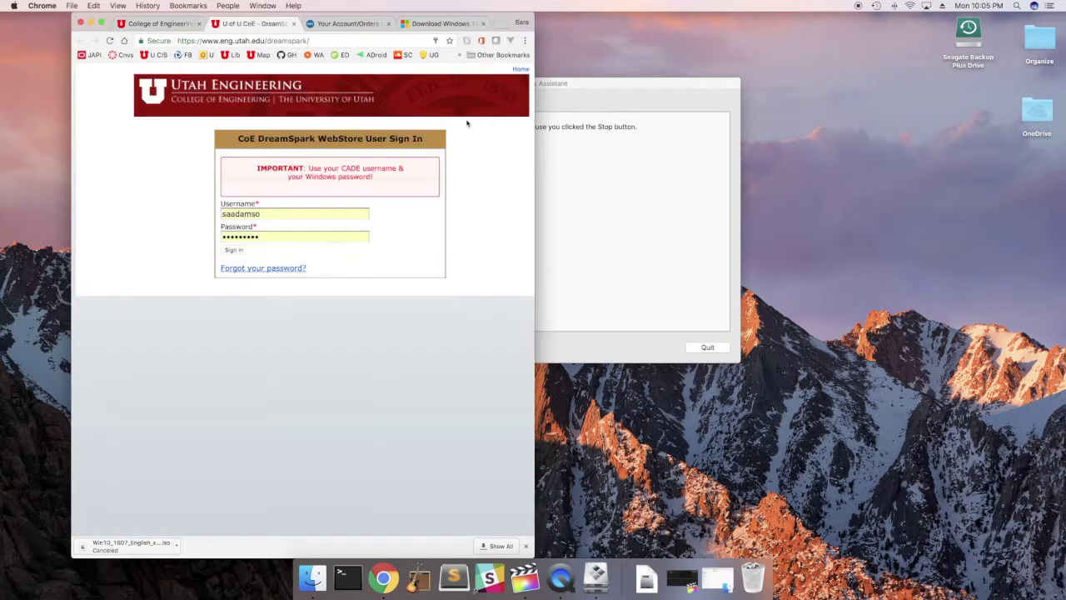
pyautogui.click(235, 251)
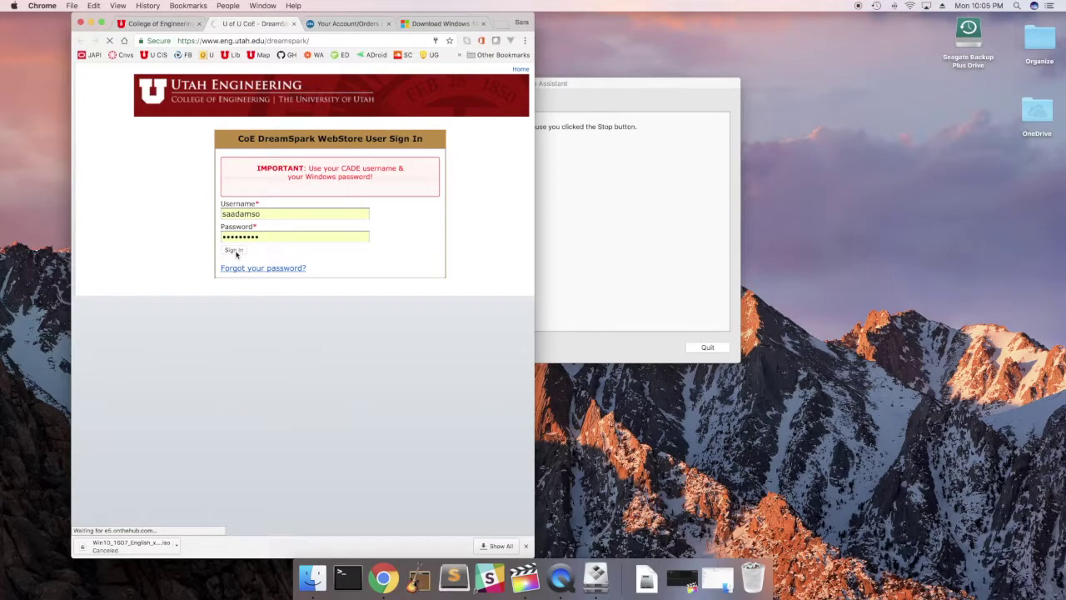
pyautogui.click(235, 252)
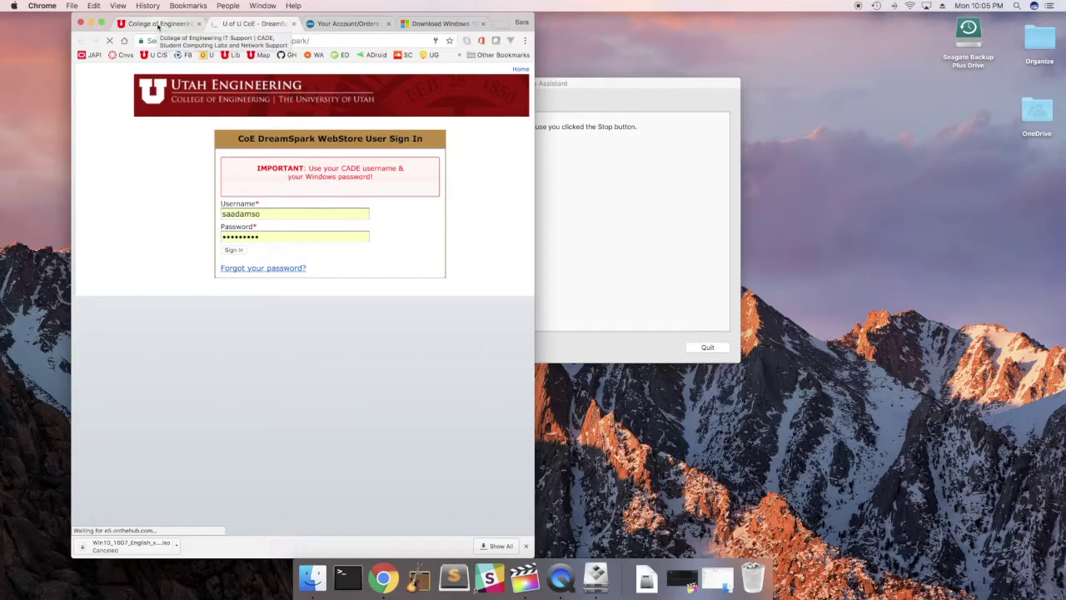
# Browse the WebStore catalogue listing OneNote 2013, Windows 8.1, Project 2013 and Visio 2013.
pyautogui.click(158, 25)
pyautogui.click(249, 25)
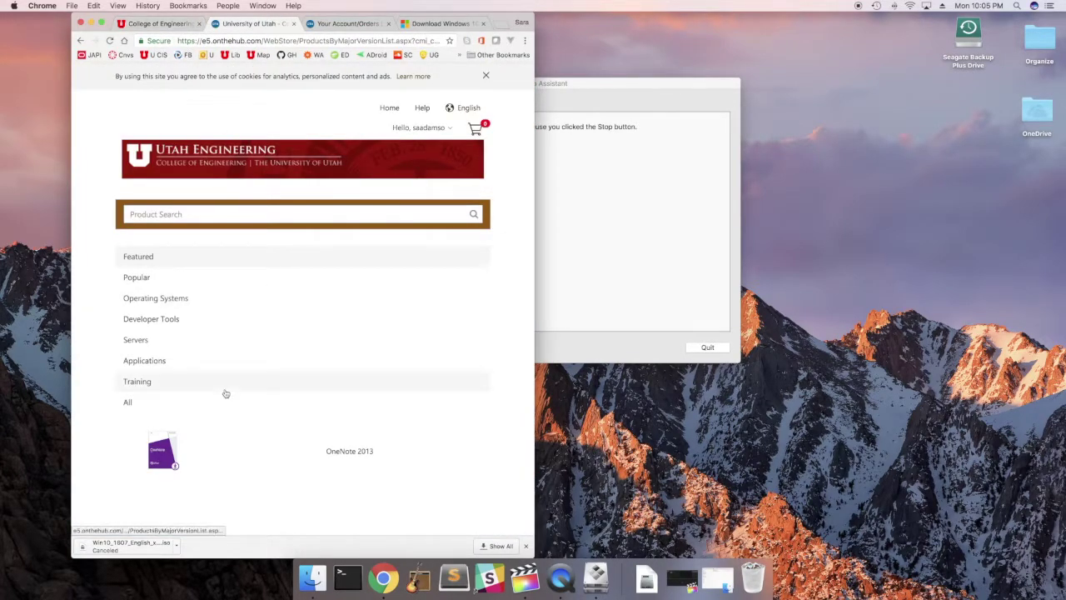
pyautogui.scroll(-5, 224, 393)
pyautogui.scroll(-5, 225, 394)
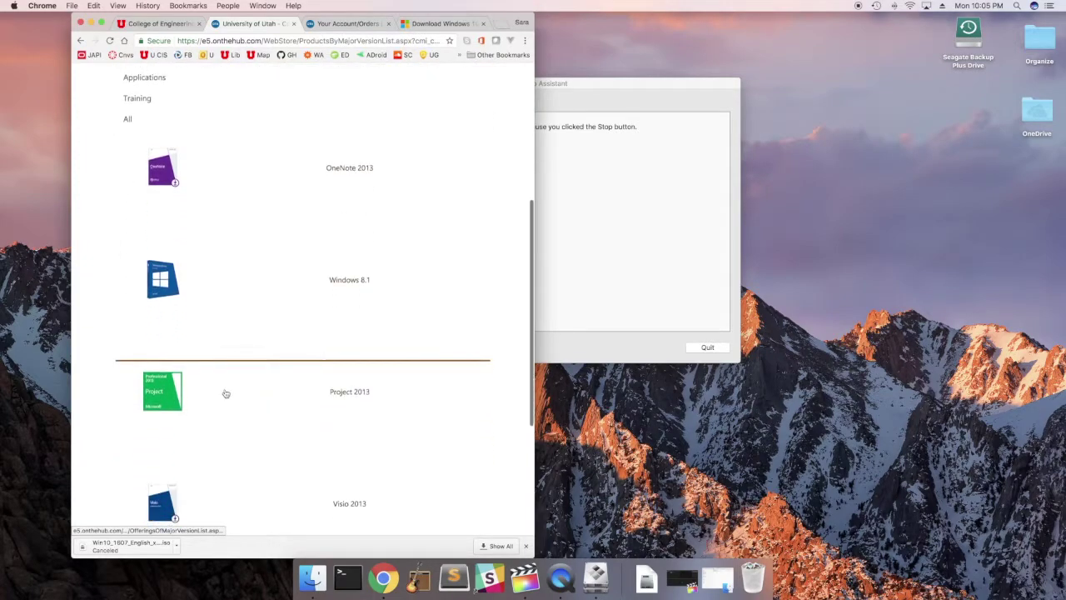
pyautogui.scroll(10, 225, 393)
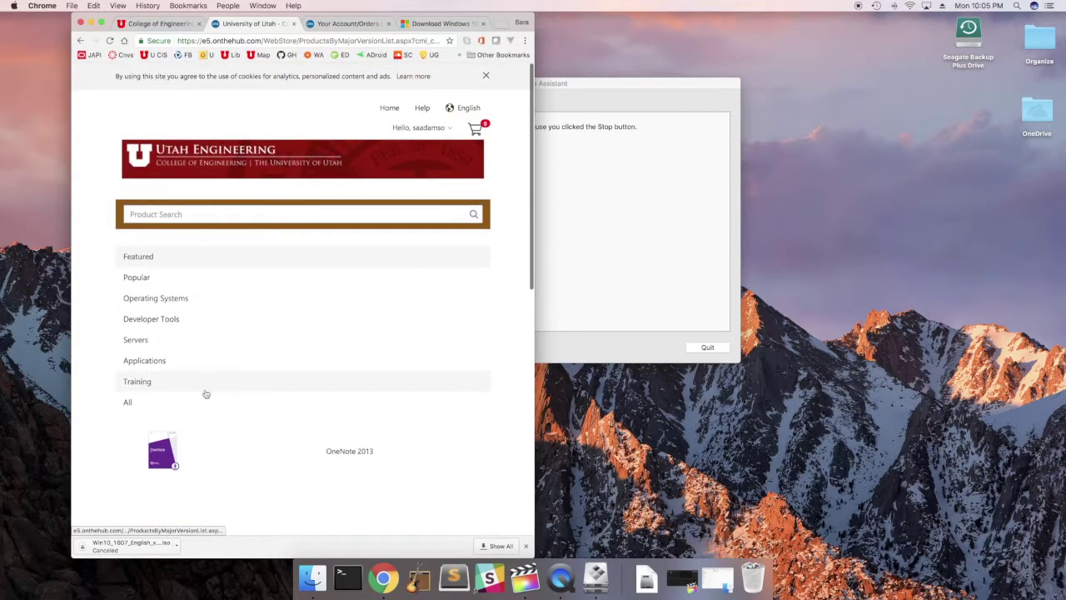
# Minimize Chrome and move the Boot Camp Assistant window up and to the left.
pyautogui.click(91, 23)
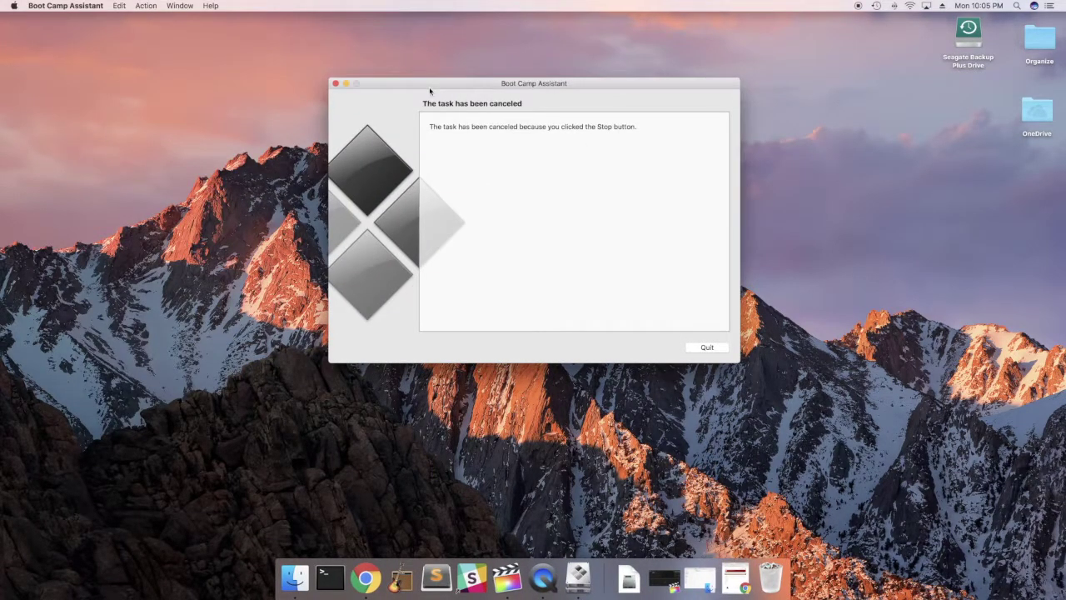
pyautogui.moveTo(430, 91); pyautogui.dragTo(369, 57)
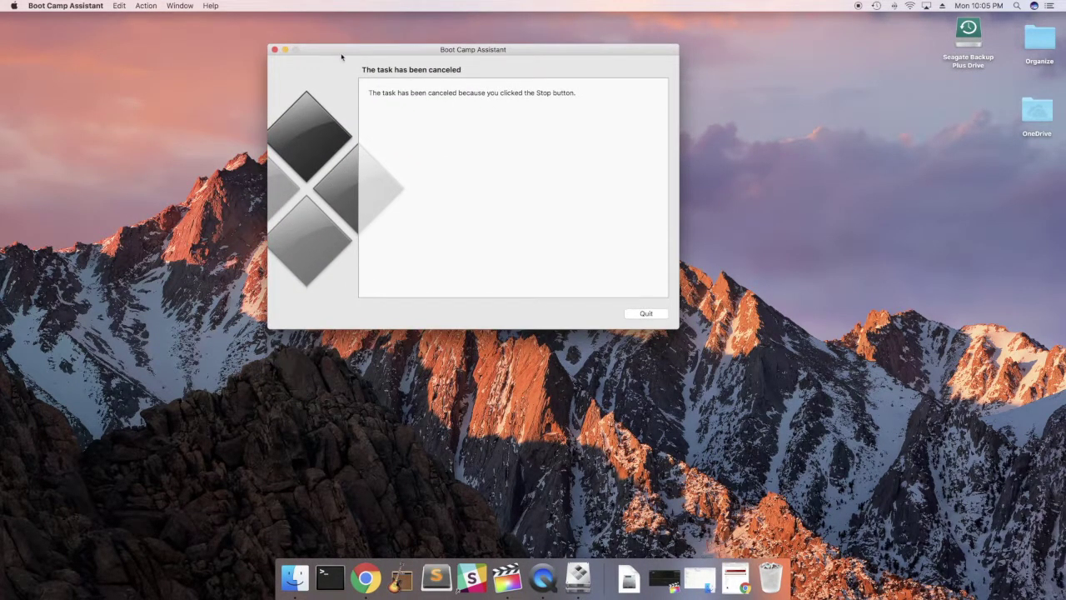
pyautogui.moveTo(317, 50); pyautogui.dragTo(307, 75)
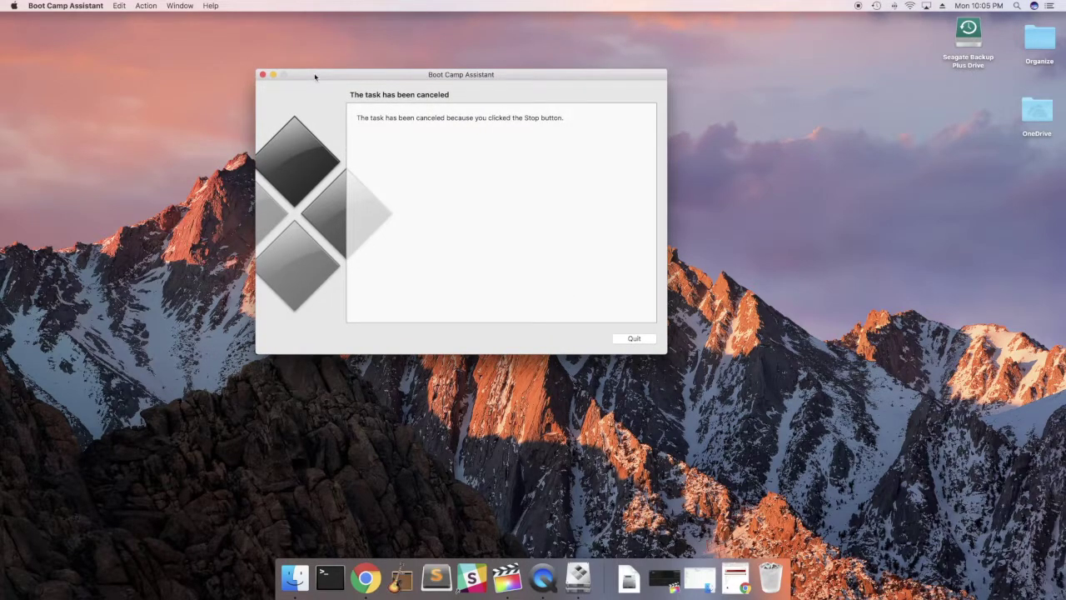